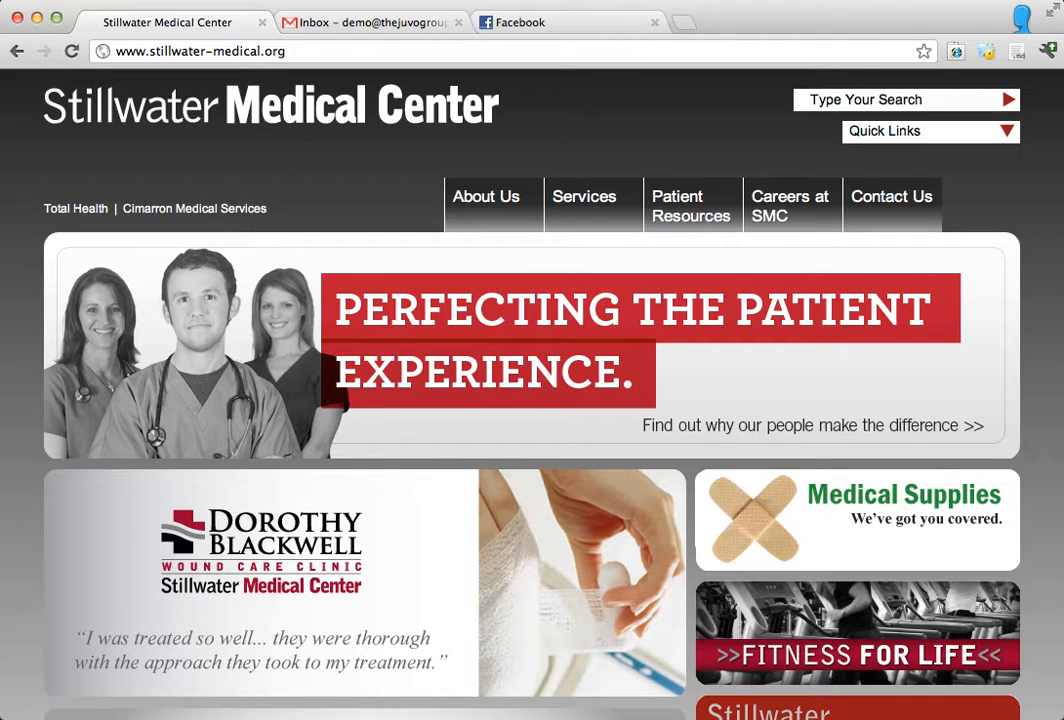
pyautogui.click(737, 58)
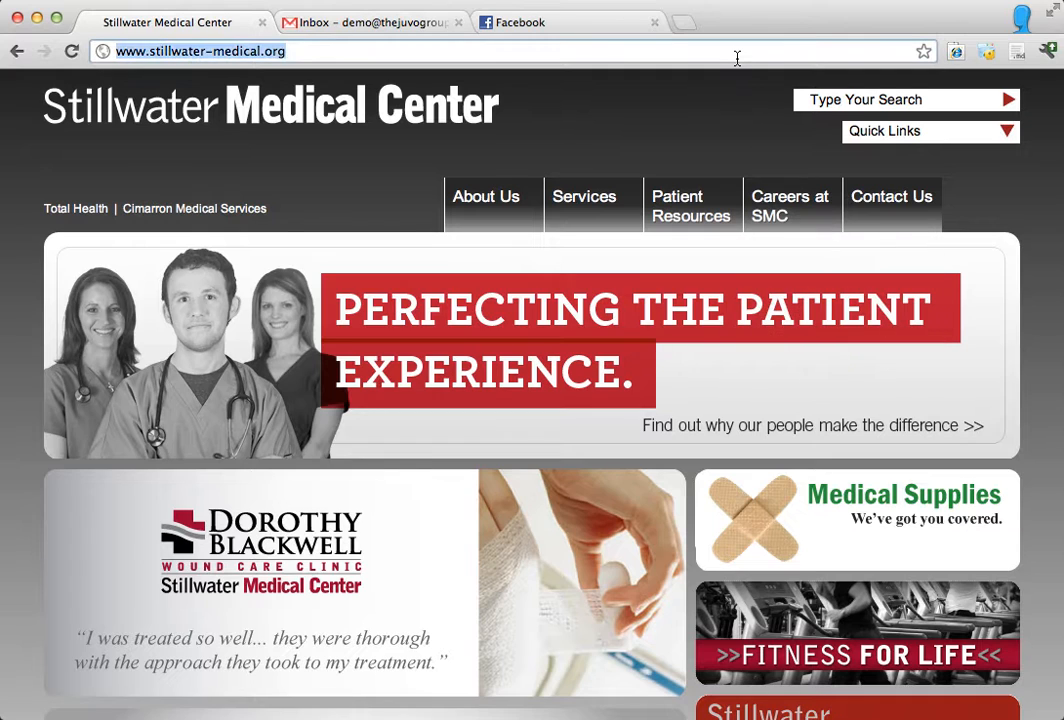
pyautogui.press('Right')
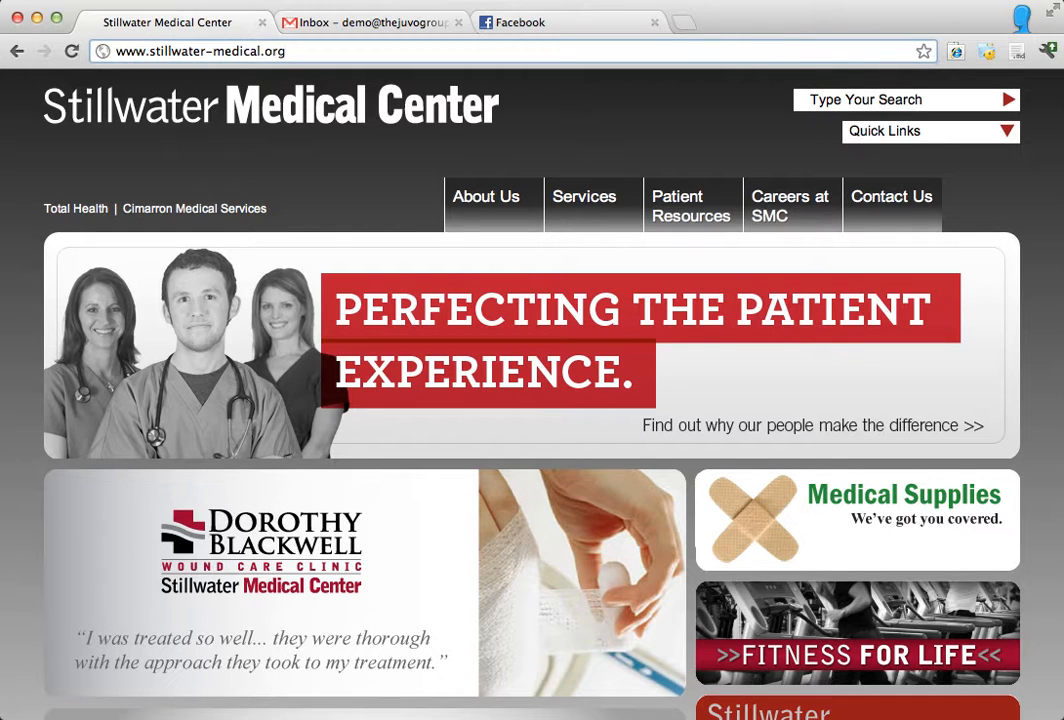
pyautogui.write('/')
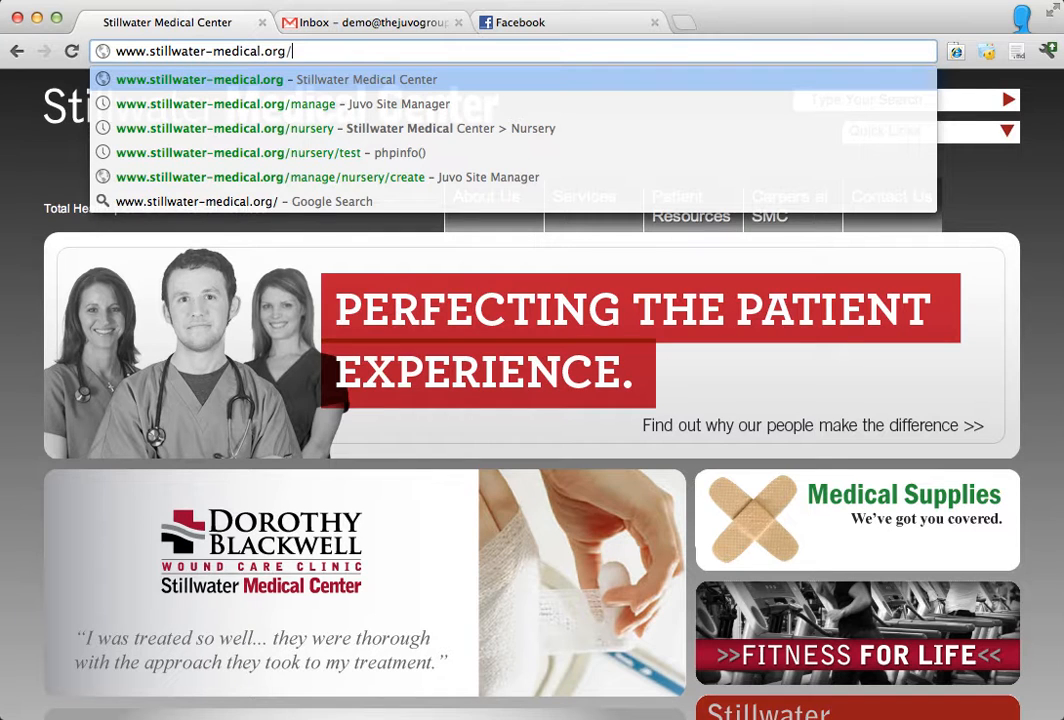
pyautogui.write('manage')
pyautogui.press('Return')
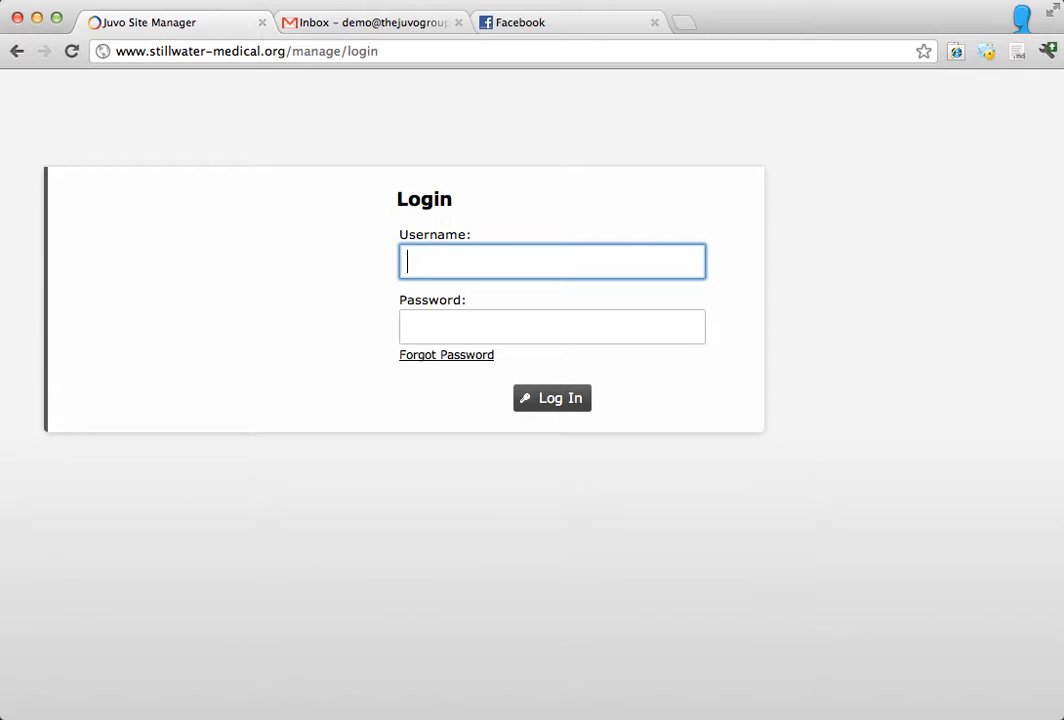
# Step: Log in with the username demo and the account password, and open the Nursery section
pyautogui.write('demo')
pyautogui.press('Tab')
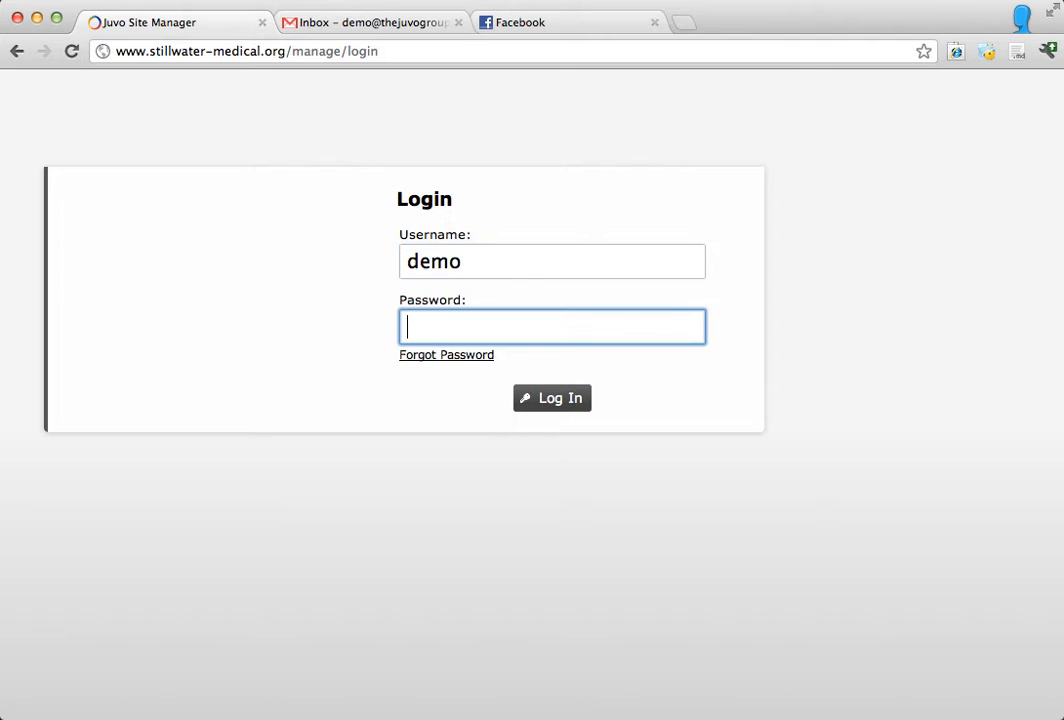
pyautogui.write('demo1234')
pyautogui.press('Return')
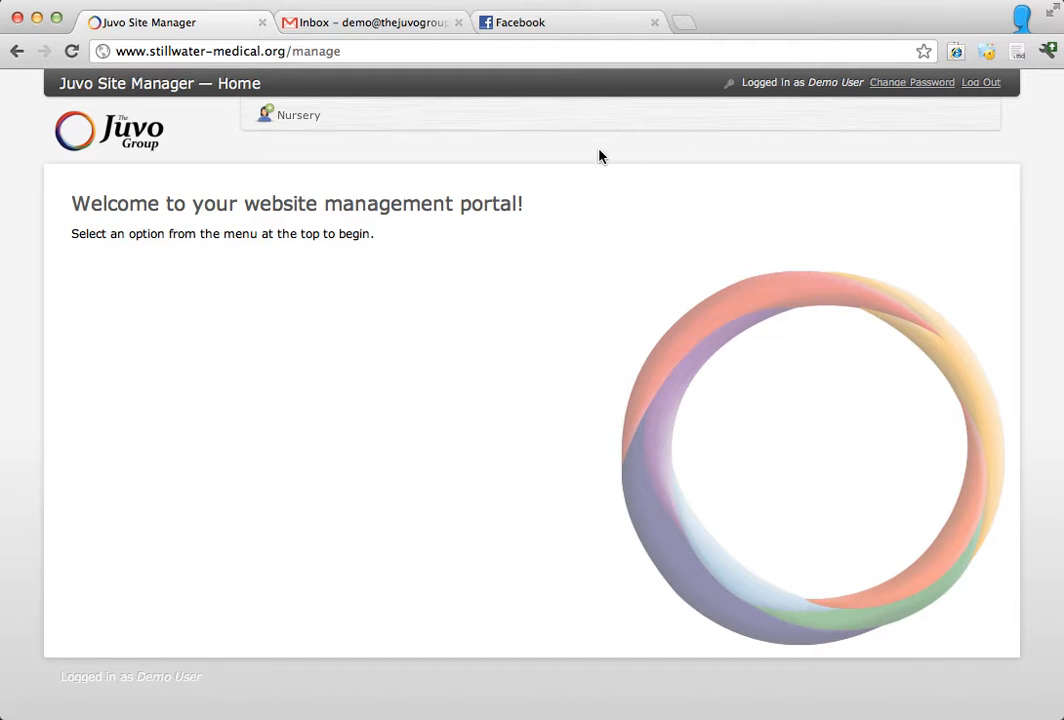
pyautogui.click(291, 127)
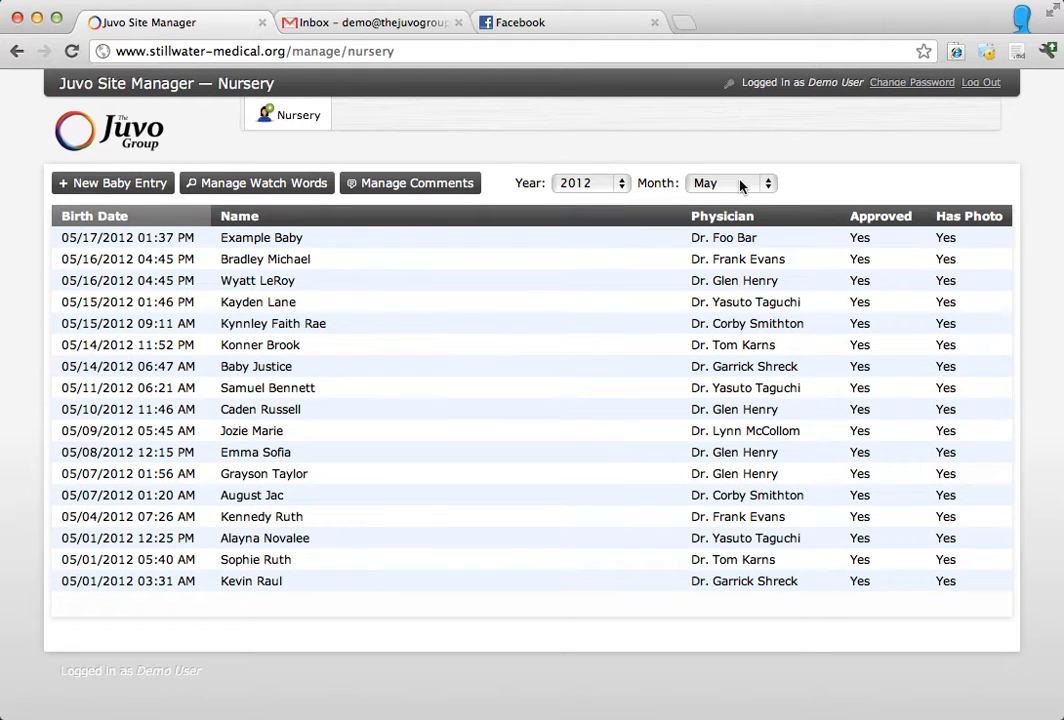
# Step: Filter the nursery list to April 2012 and look through its entries
pyautogui.click(582, 190)
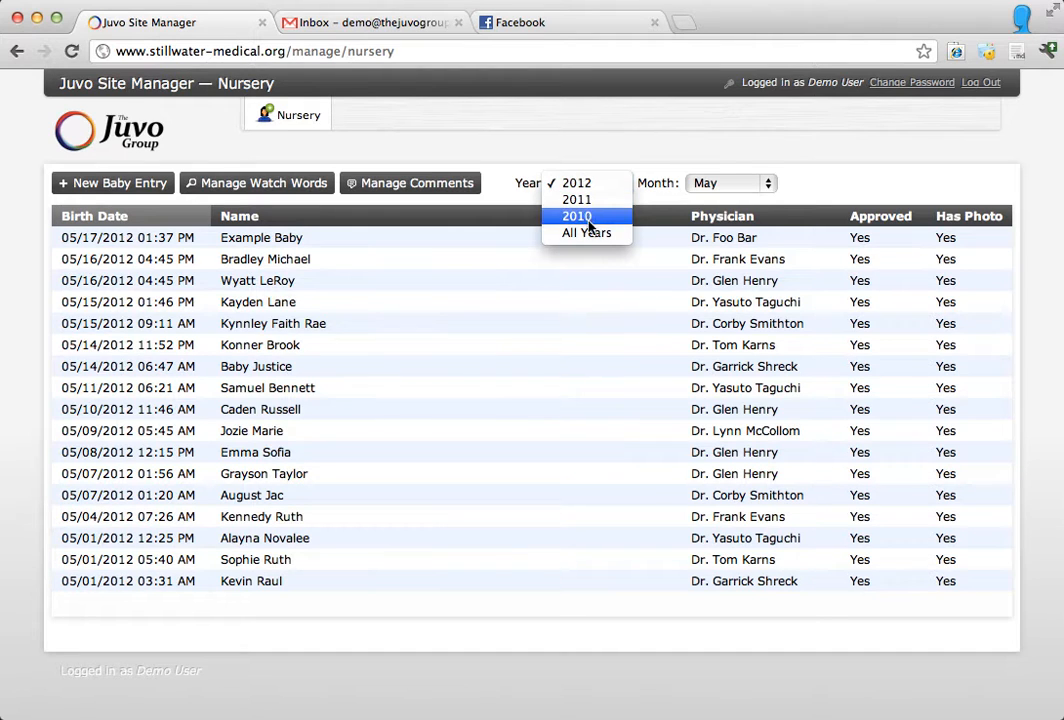
pyautogui.click(710, 163)
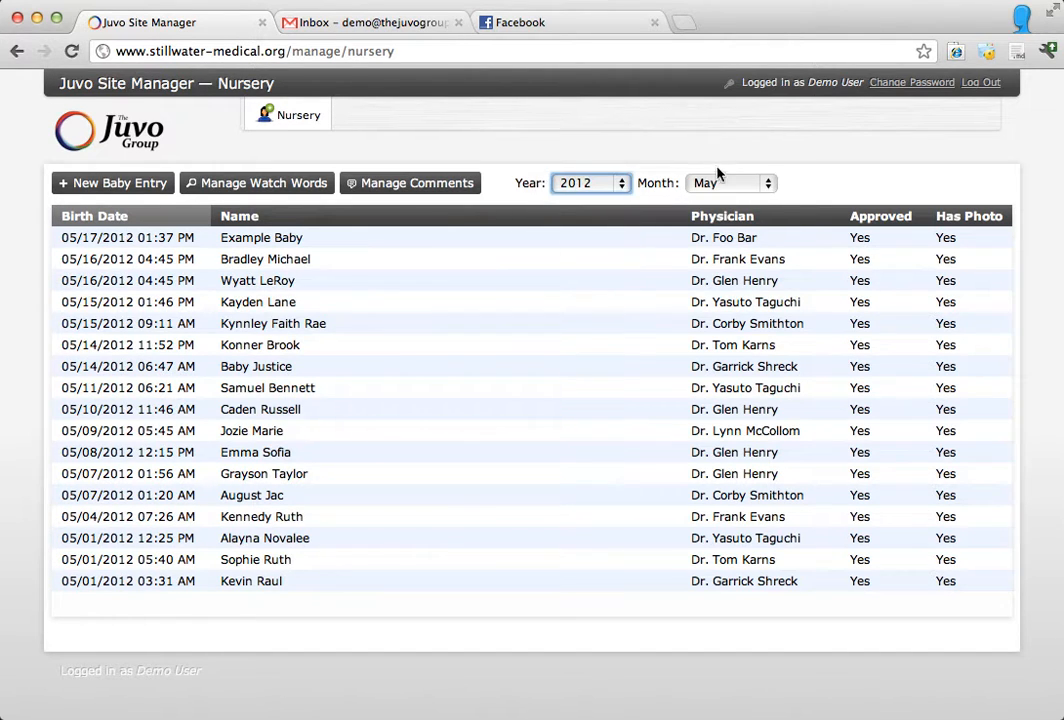
pyautogui.click(720, 183)
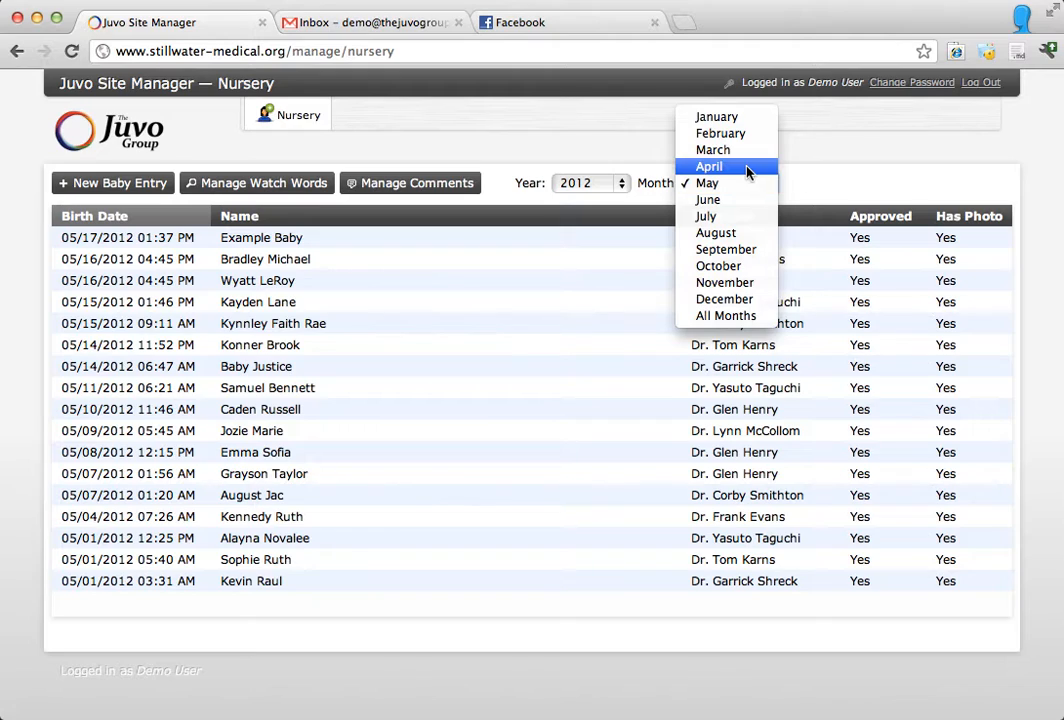
pyautogui.click(745, 167)
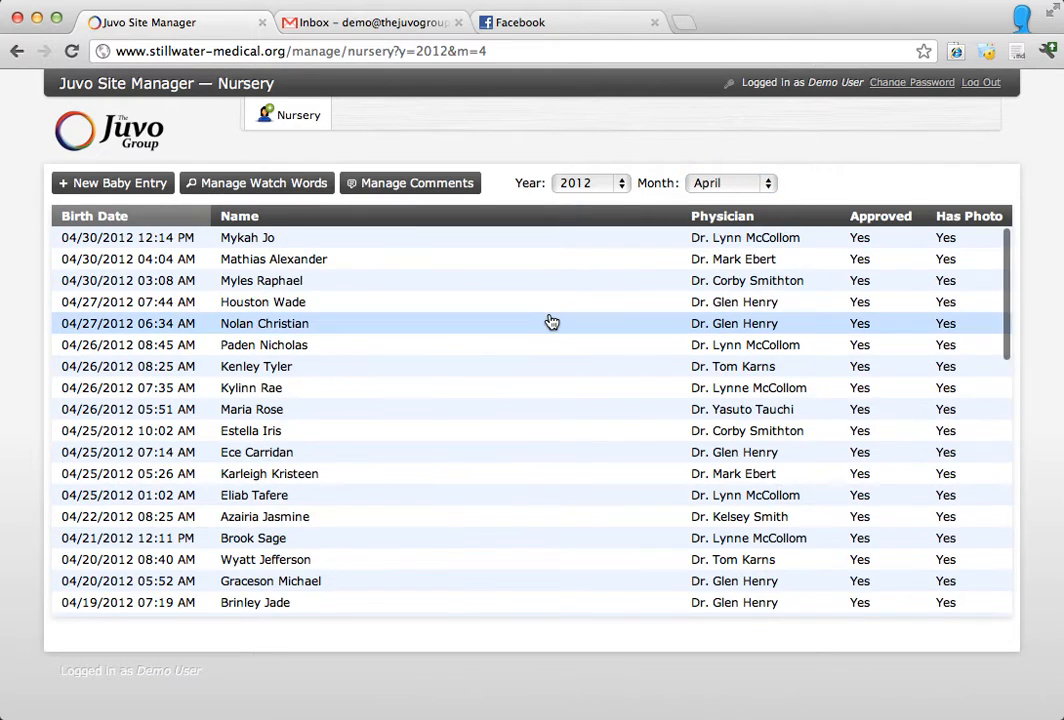
pyautogui.scroll(-8, 551, 321)
pyautogui.scroll(10, 548, 321)
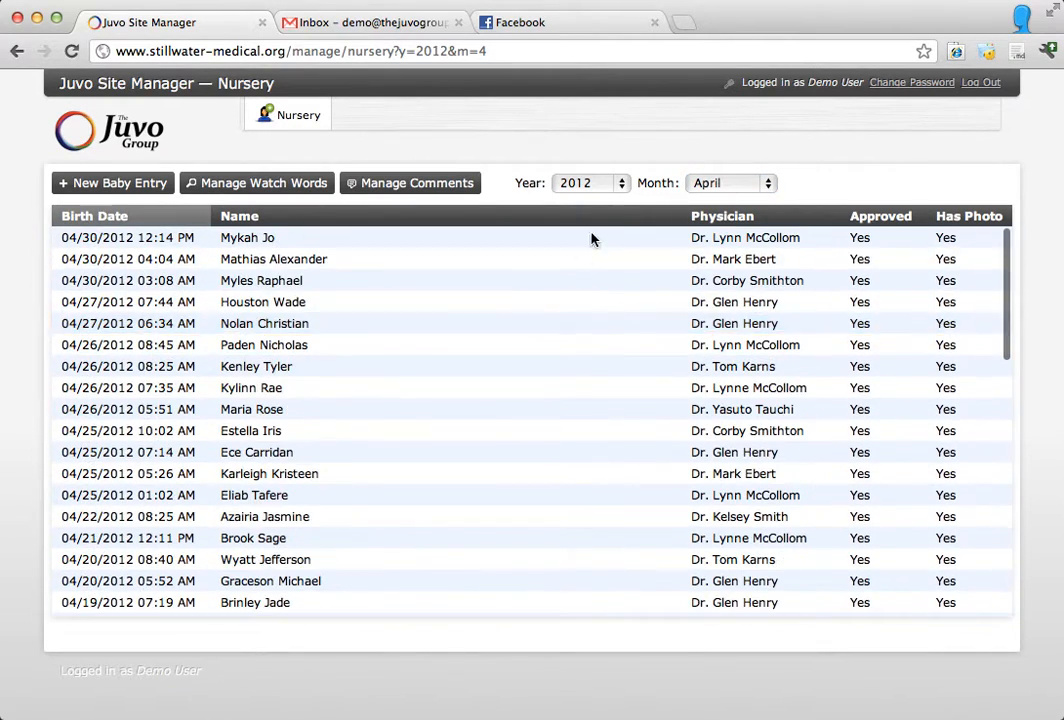
# Step: Show the nursery entries for all months of 2011 and browse to pages 4 and 6
pyautogui.click(603, 193)
pyautogui.click(601, 200)
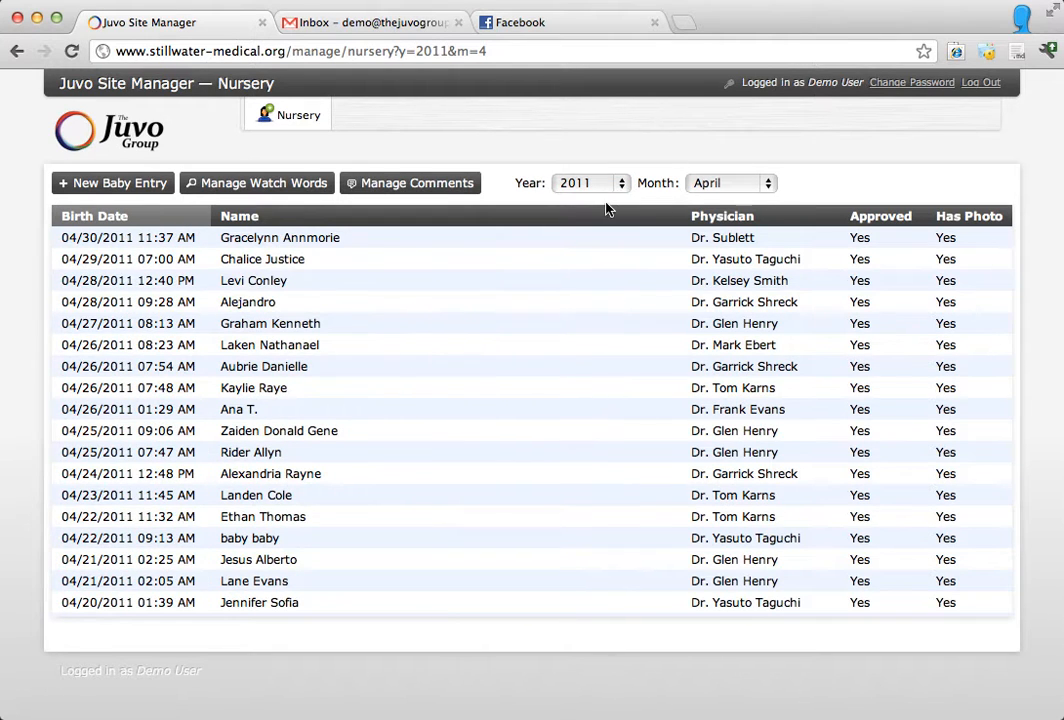
pyautogui.click(698, 185)
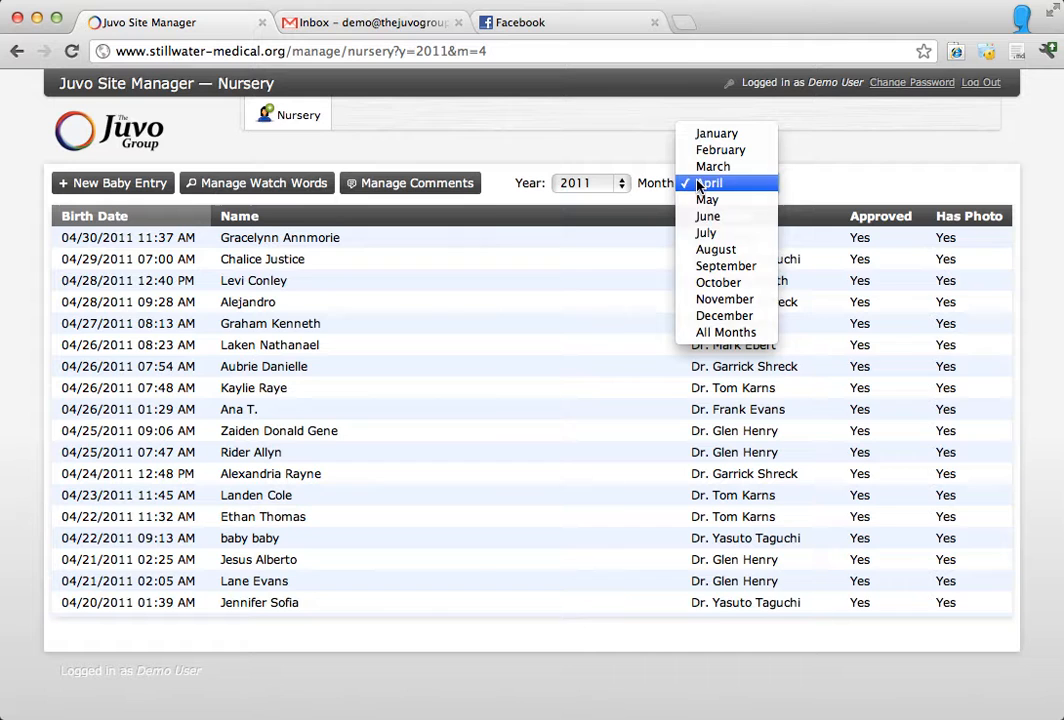
pyautogui.click(729, 334)
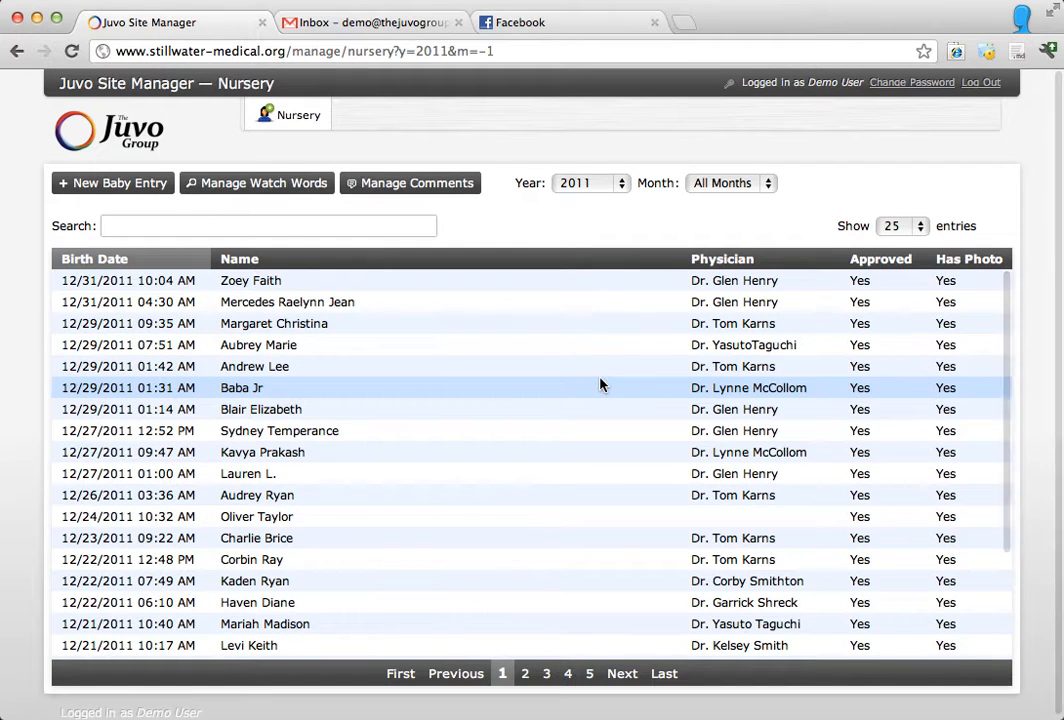
pyautogui.scroll(-5, 570, 444)
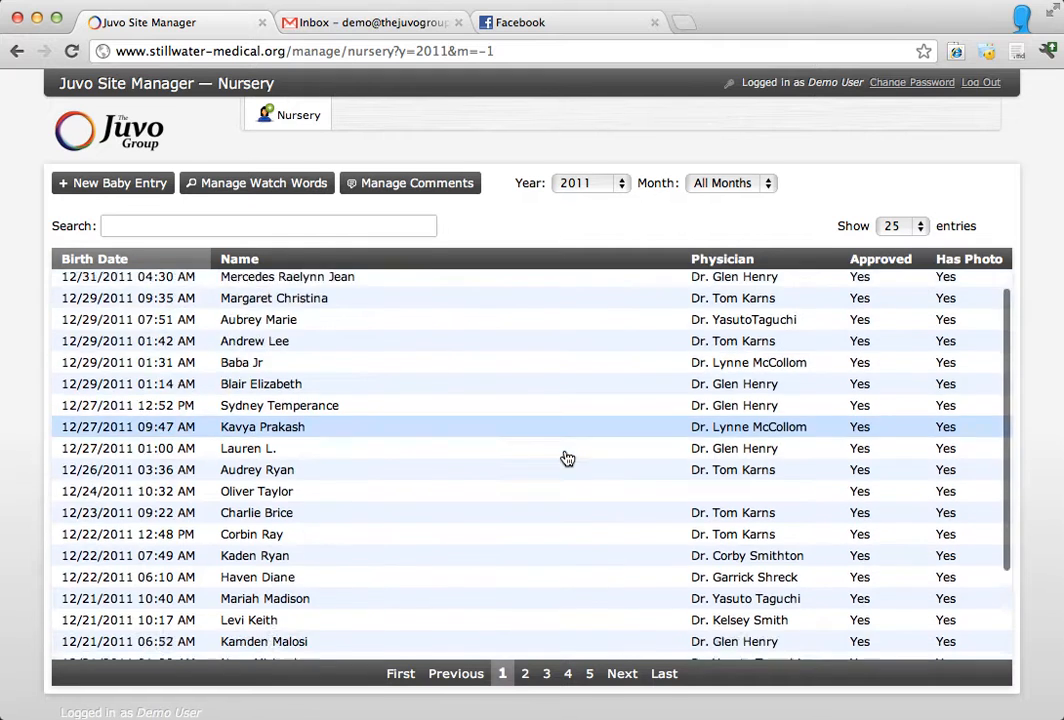
pyautogui.scroll(5, 569, 450)
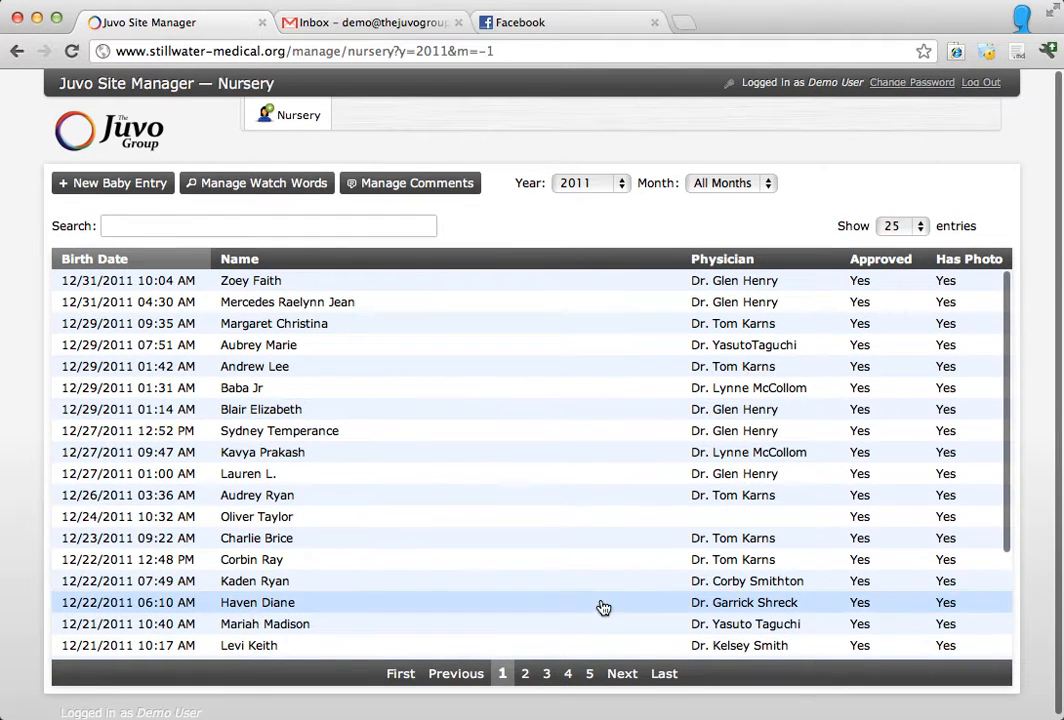
pyautogui.click(572, 676)
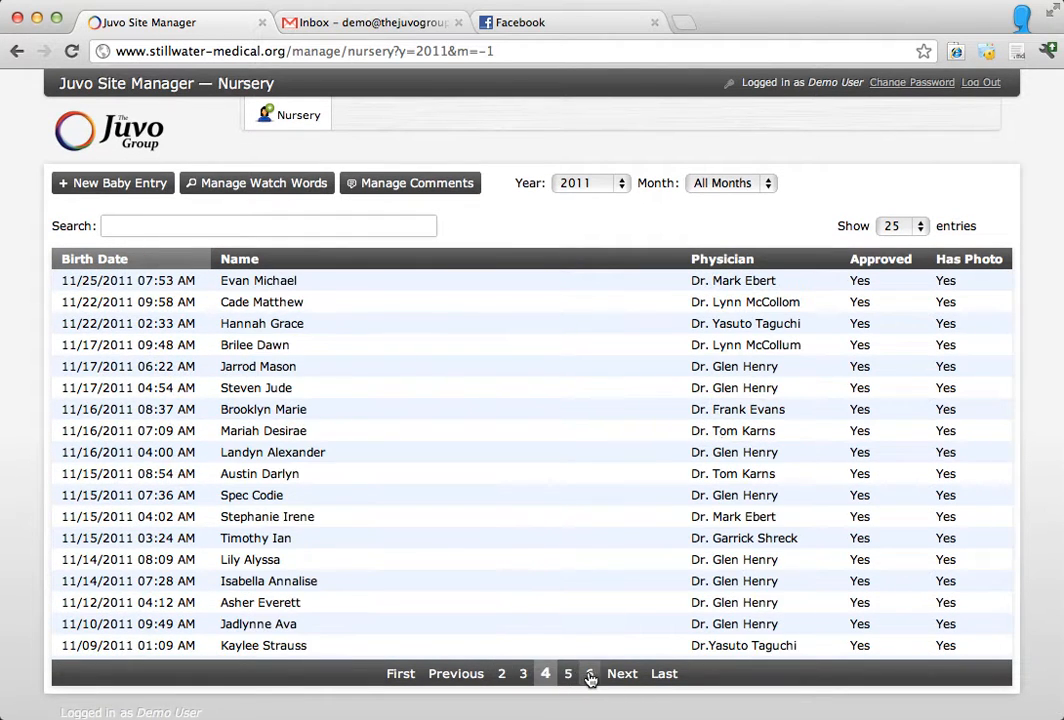
pyautogui.click(589, 676)
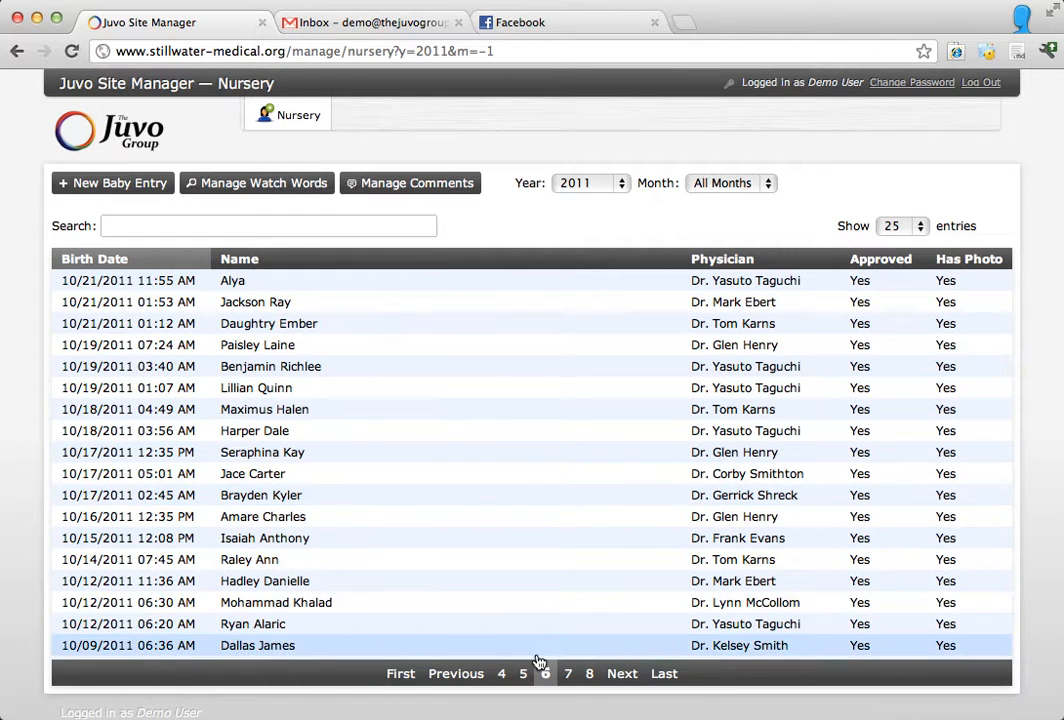
# Step: Search the 2011 nursery entries for two different first names in turn, clearing the search after each
pyautogui.click(279, 217)
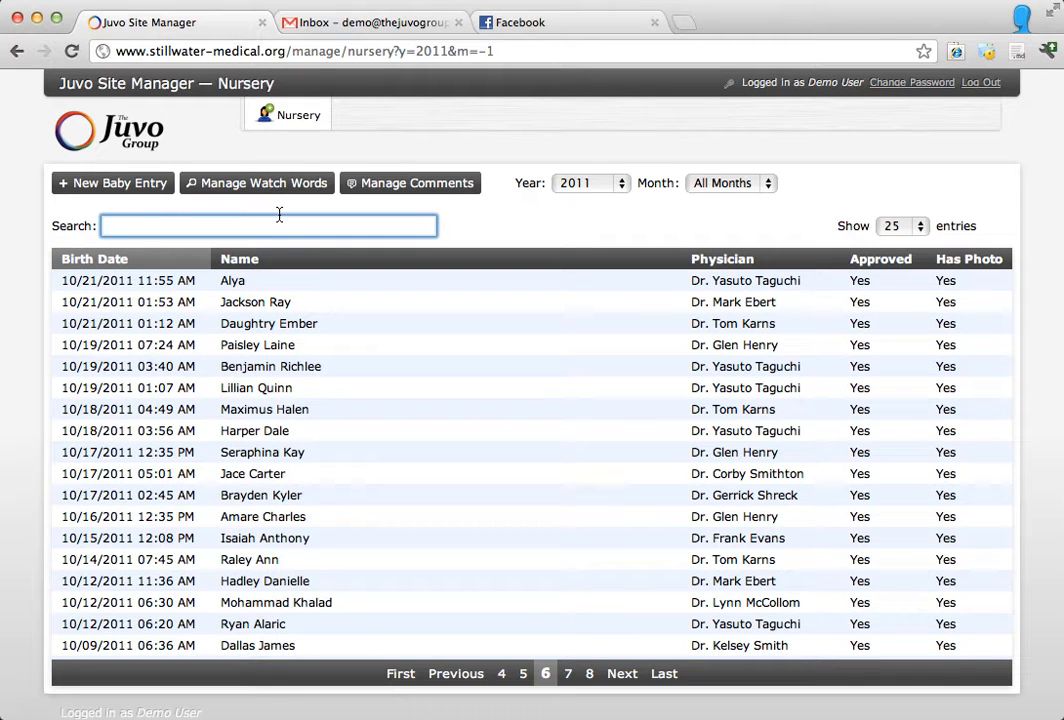
pyautogui.write('Mark')
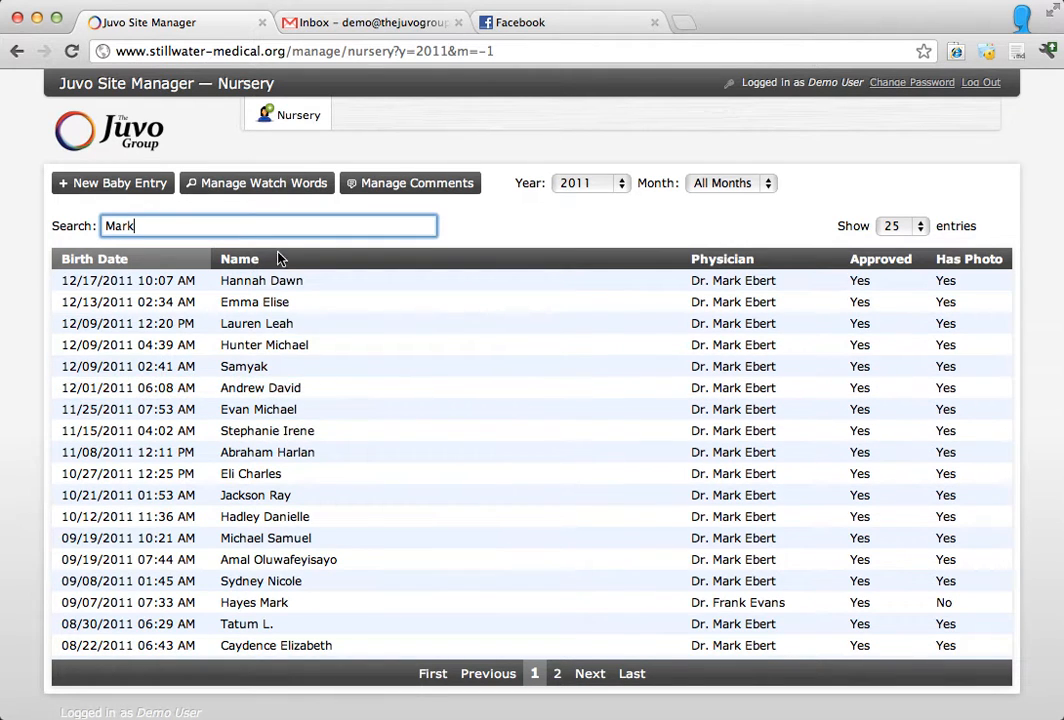
pyautogui.press('BackSpace')
pyautogui.press('BackSpace')
pyautogui.press('BackSpace')
pyautogui.press('BackSpace')
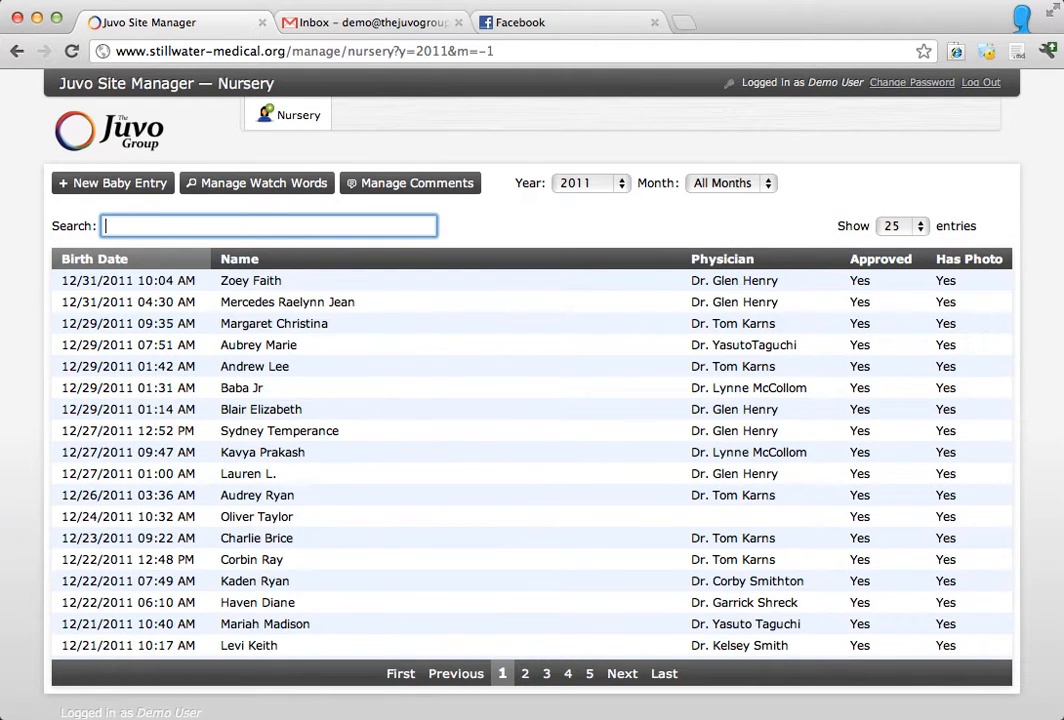
pyautogui.write('Charles')
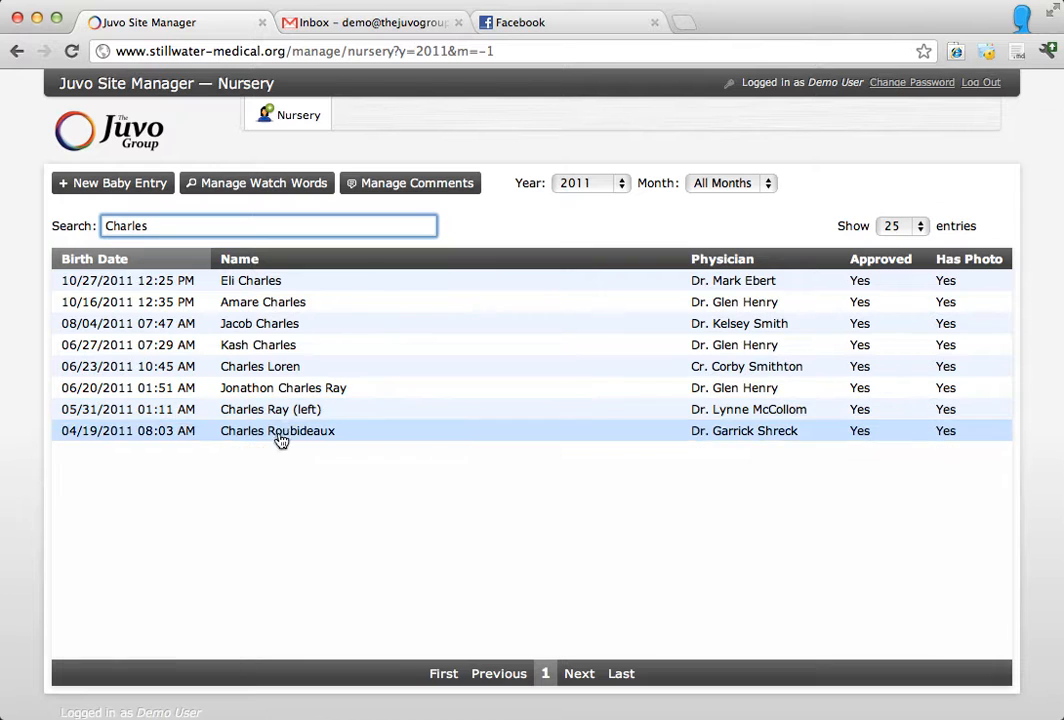
pyautogui.press('BackSpace')
pyautogui.press('BackSpace')
pyautogui.press('BackSpace')
pyautogui.press('BackSpace')
pyautogui.press('BackSpace')
pyautogui.press('BackSpace')
pyautogui.press('BackSpace')
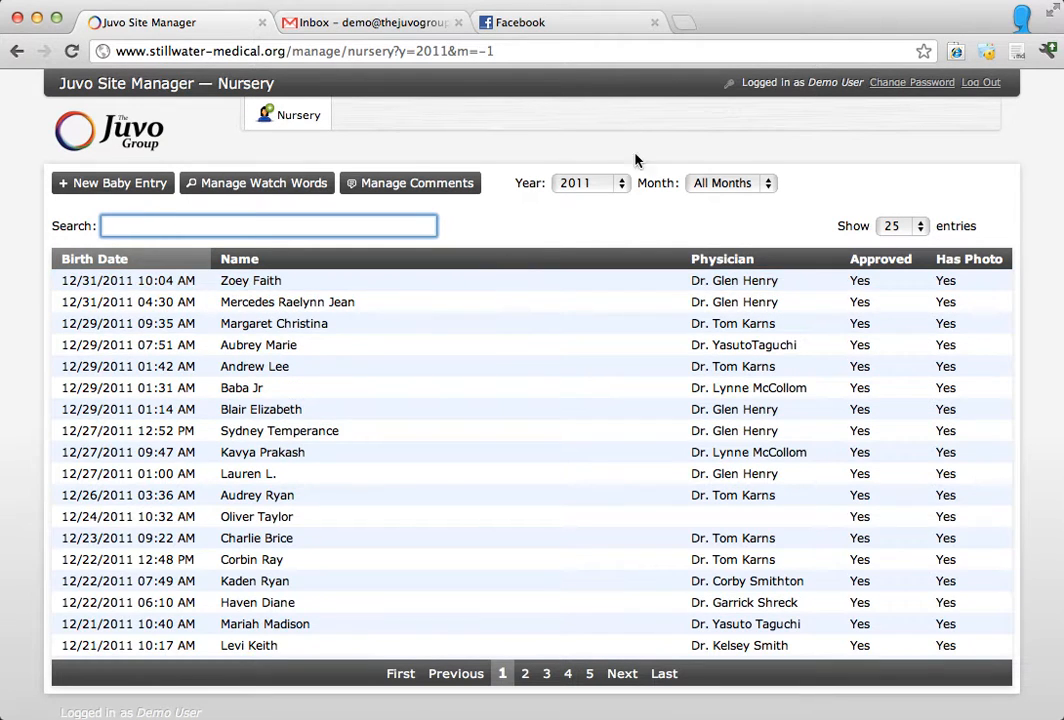
# Step: Set the nursery list filter back to May 2012
pyautogui.click(614, 184)
pyautogui.click(606, 168)
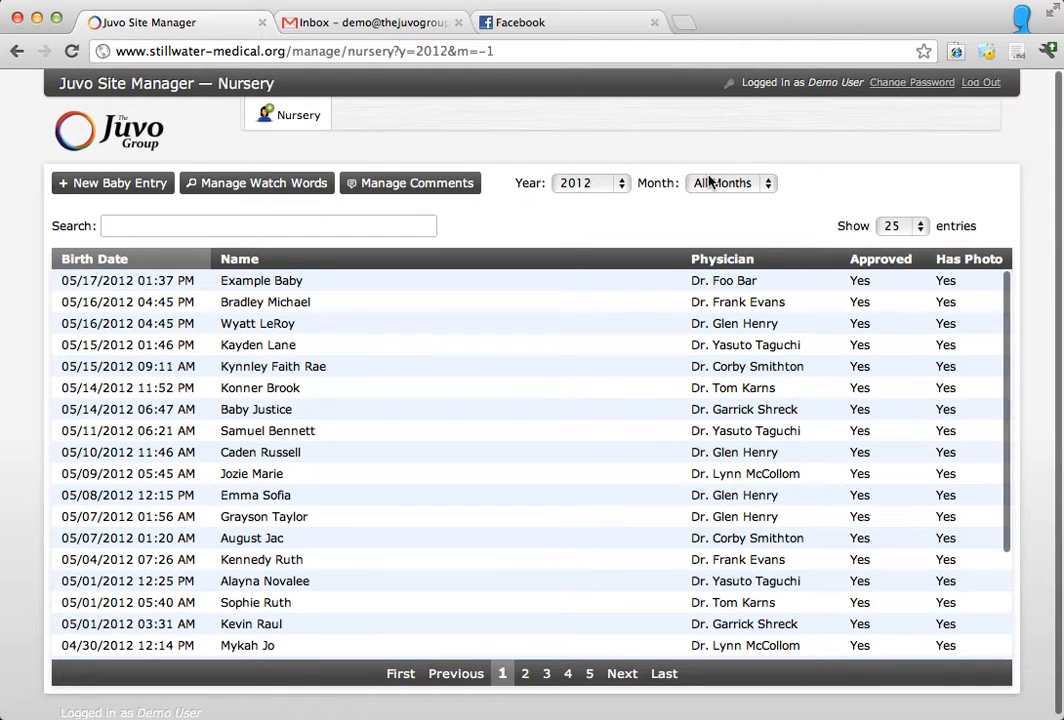
pyautogui.click(700, 183)
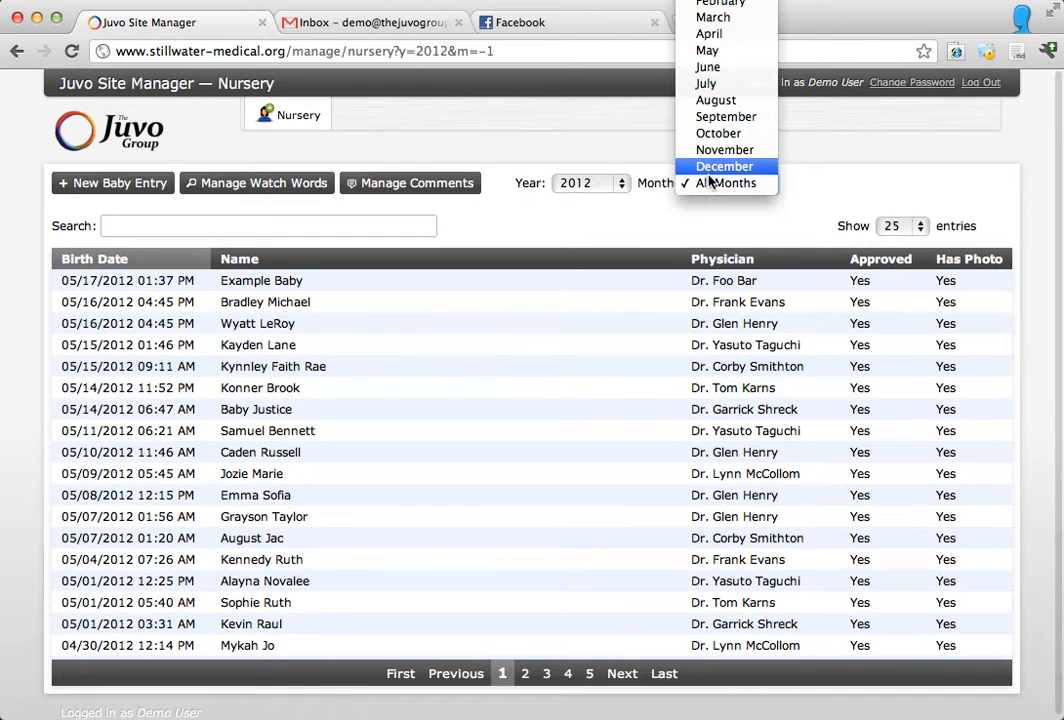
pyautogui.click(707, 50)
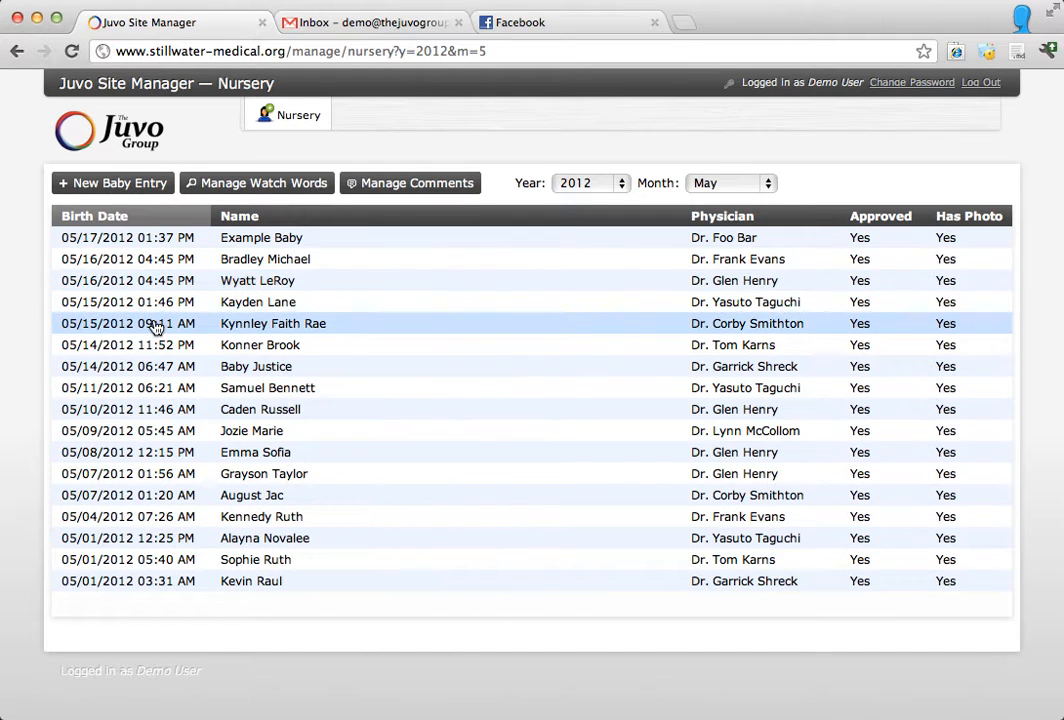
# Step: Start a new baby entry named "Demo Baby" with the announcement "An example baby that we're so happy to have!"
pyautogui.click(138, 191)
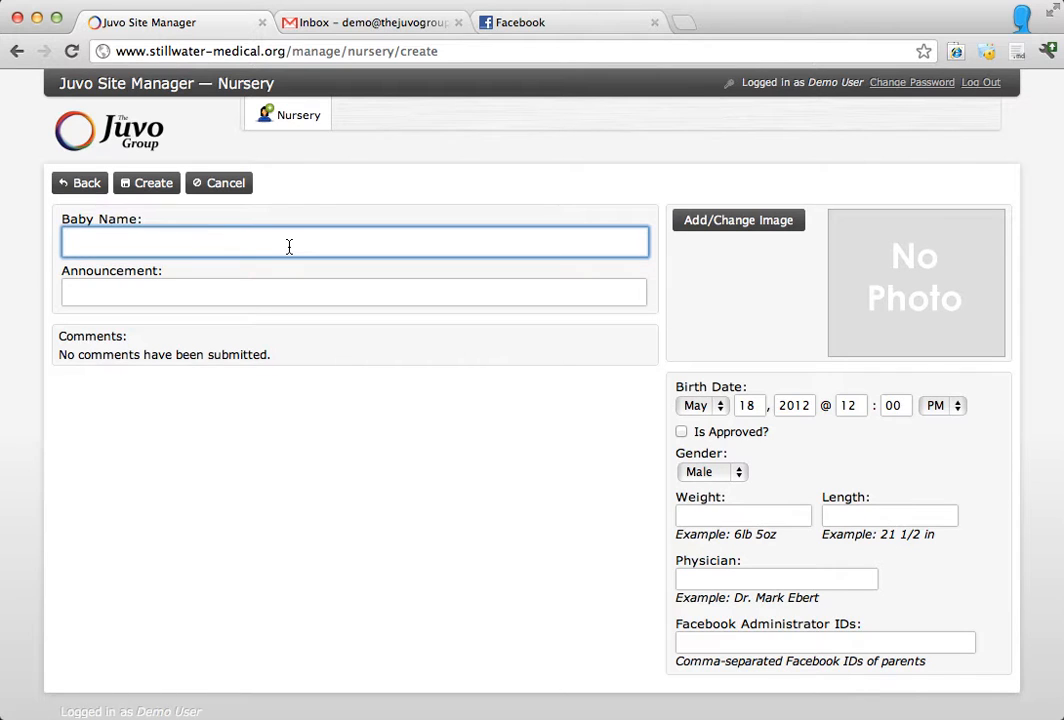
pyautogui.write('Demo Baby')
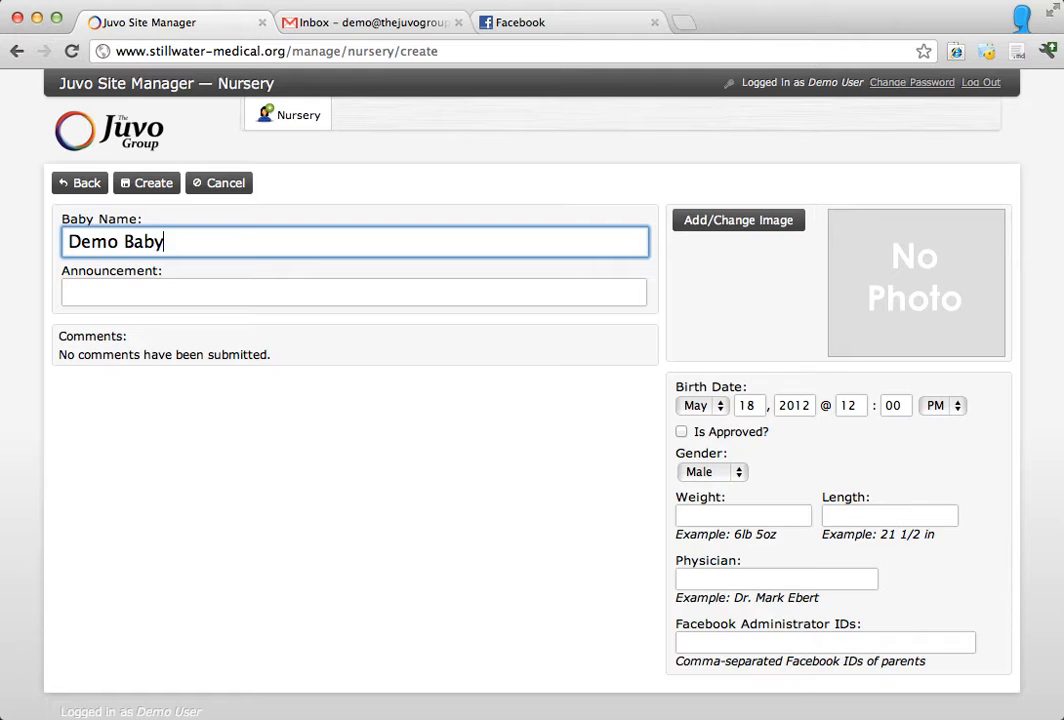
pyautogui.press('Tab')
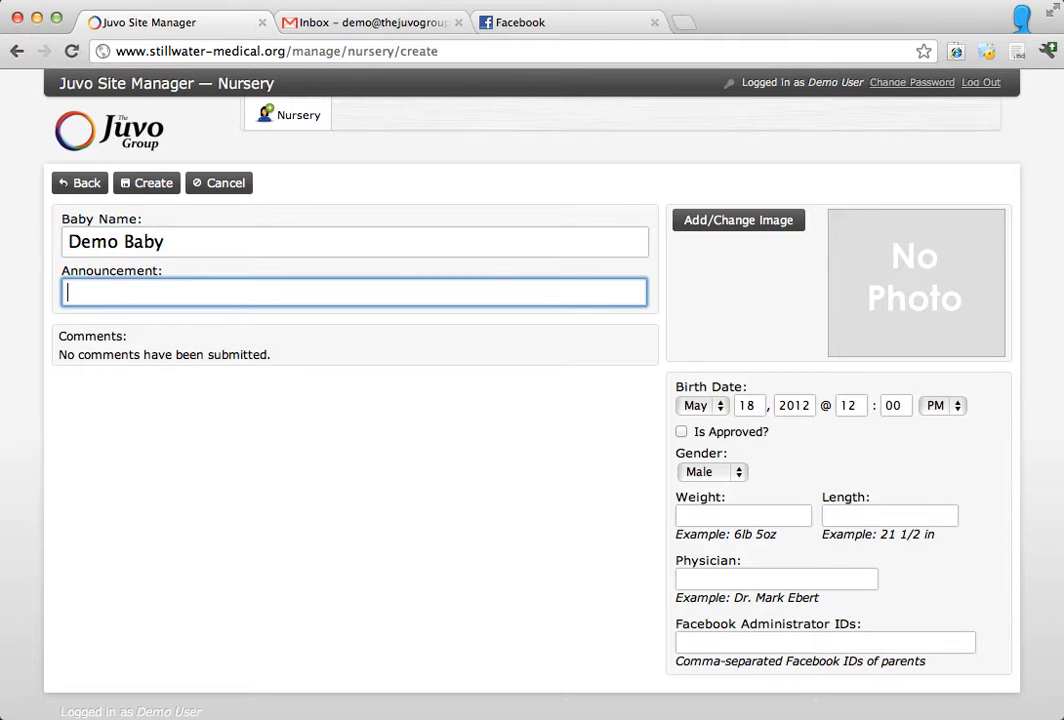
pyautogui.write('An example ')
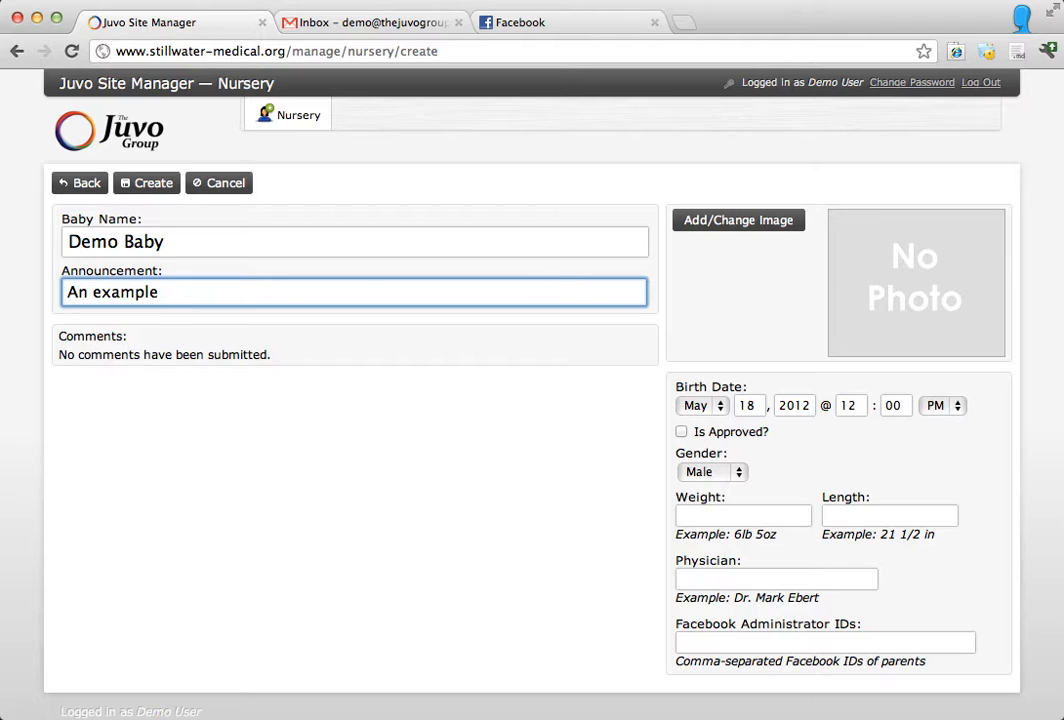
pyautogui.write("baby that we're so ha")
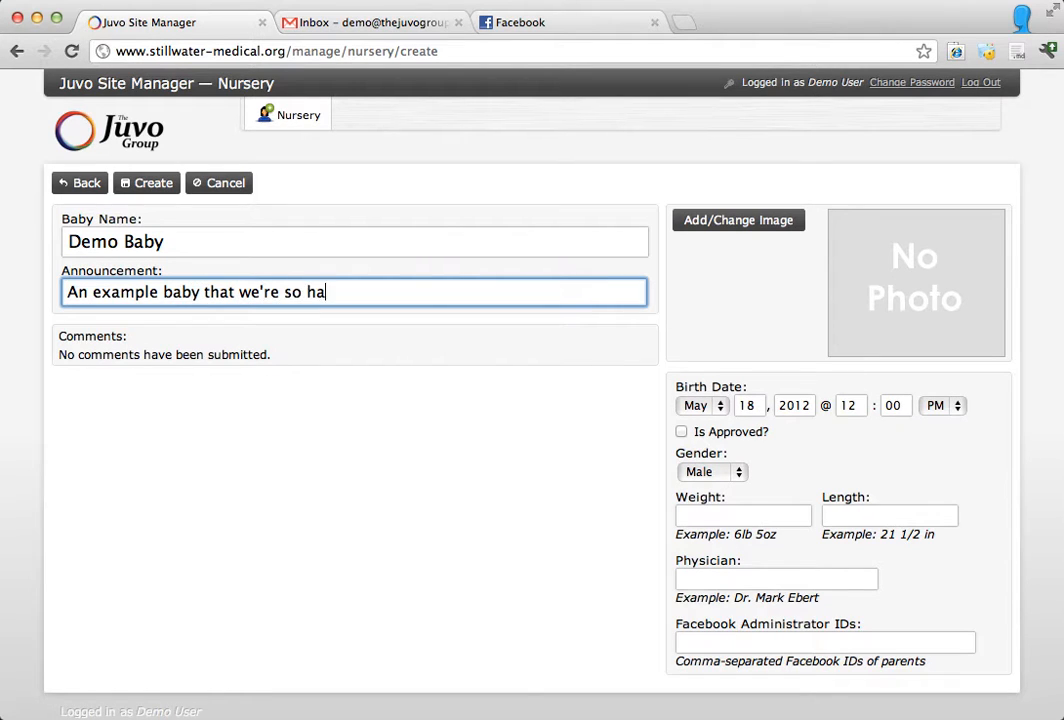
pyautogui.write('ppy to have!')
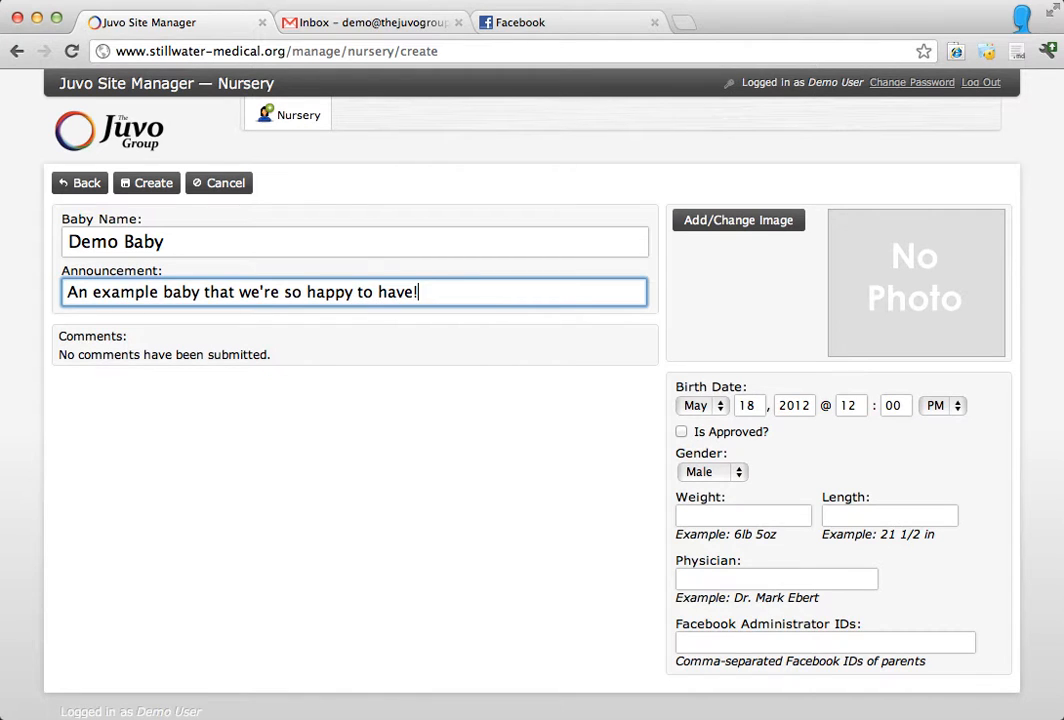
# Step: Add the newborn photo 540033_10…21711_n.jpg from the Development folder as the entry's image
pyautogui.click(736, 226)
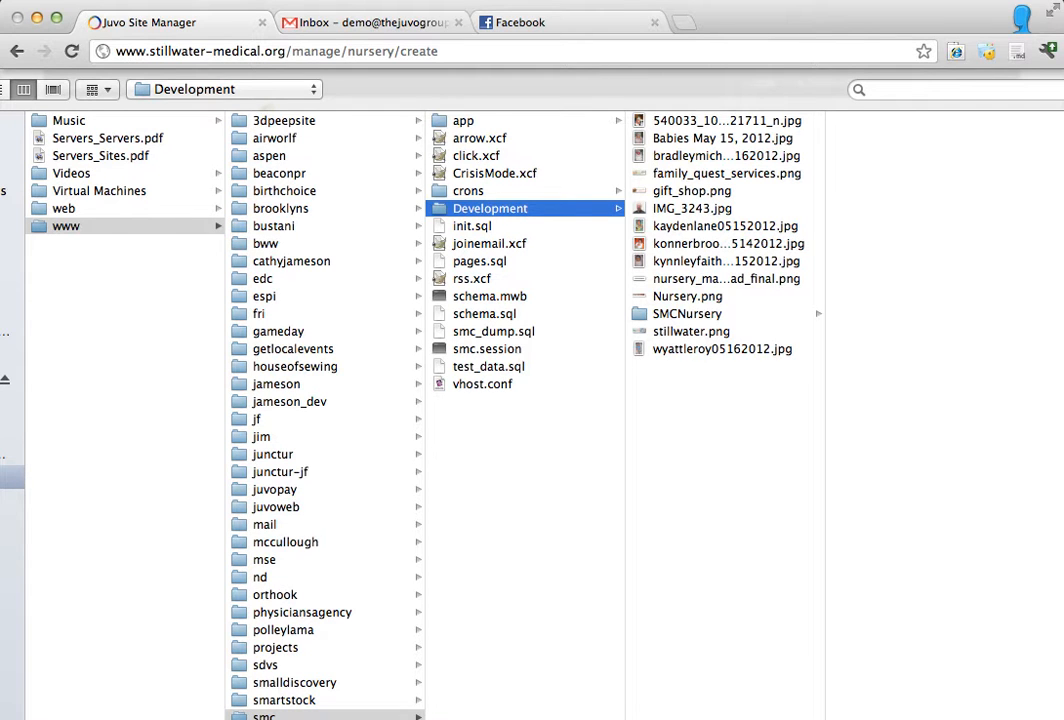
pyautogui.moveTo(1060, 700); pyautogui.dragTo(960, 606)
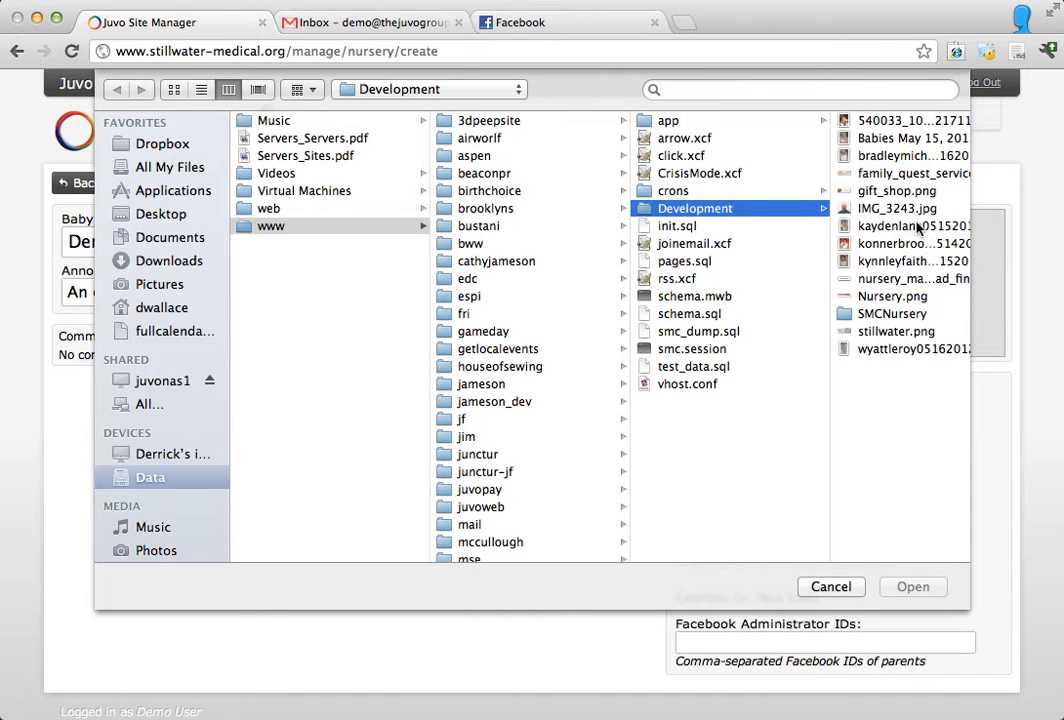
pyautogui.click(914, 125)
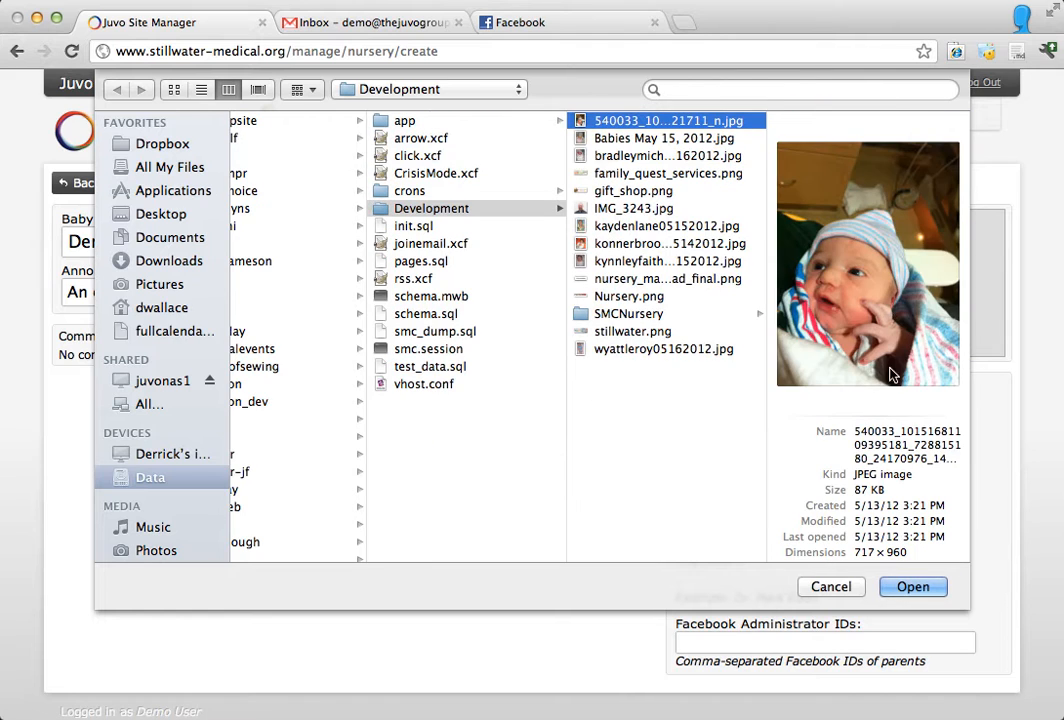
pyautogui.click(912, 587)
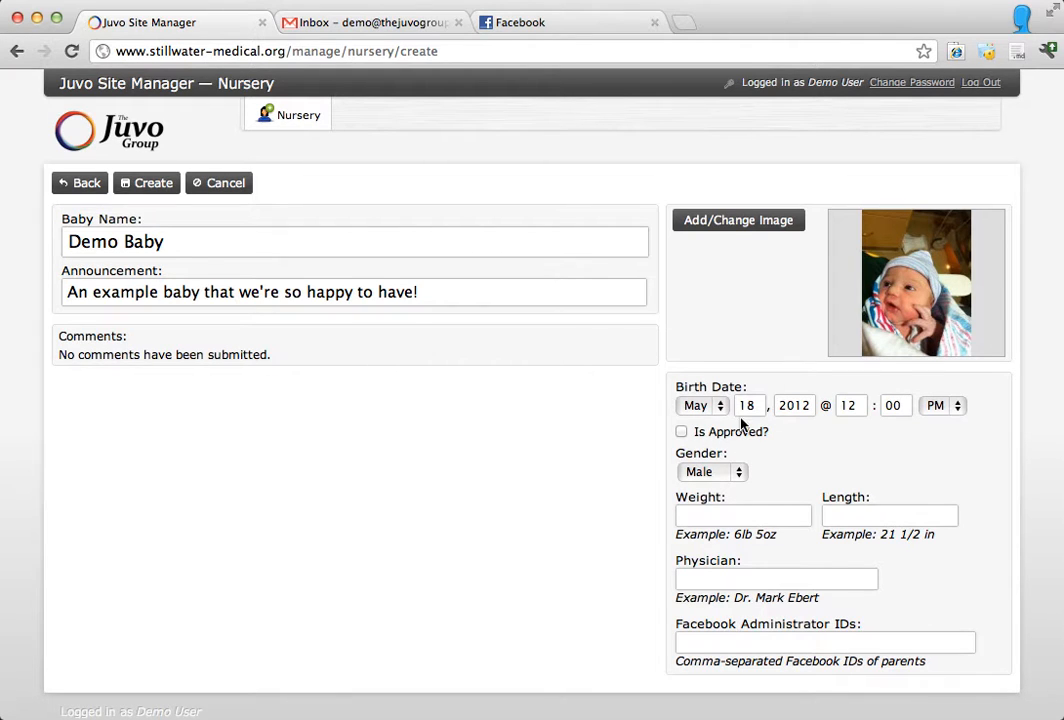
# Step: Fill in the baby's birth date and set the time of birth to 2:30 AM
pyautogui.click(760, 404)
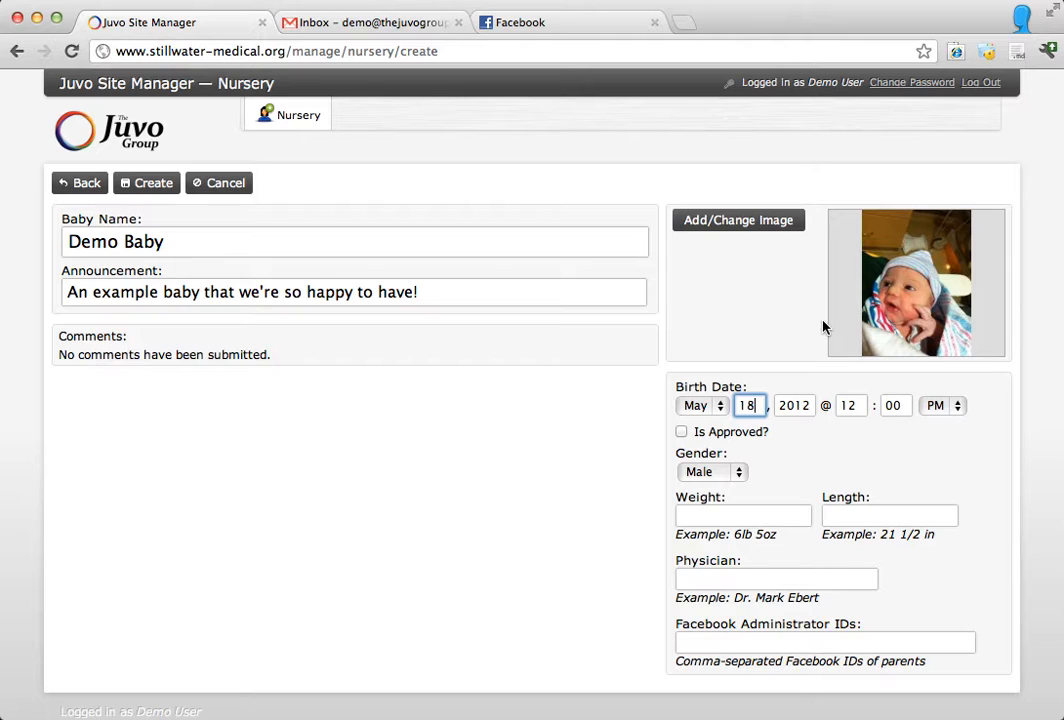
pyautogui.press('BackSpace')
pyautogui.write('7')
pyautogui.press('Tab')
pyautogui.press('Tab')
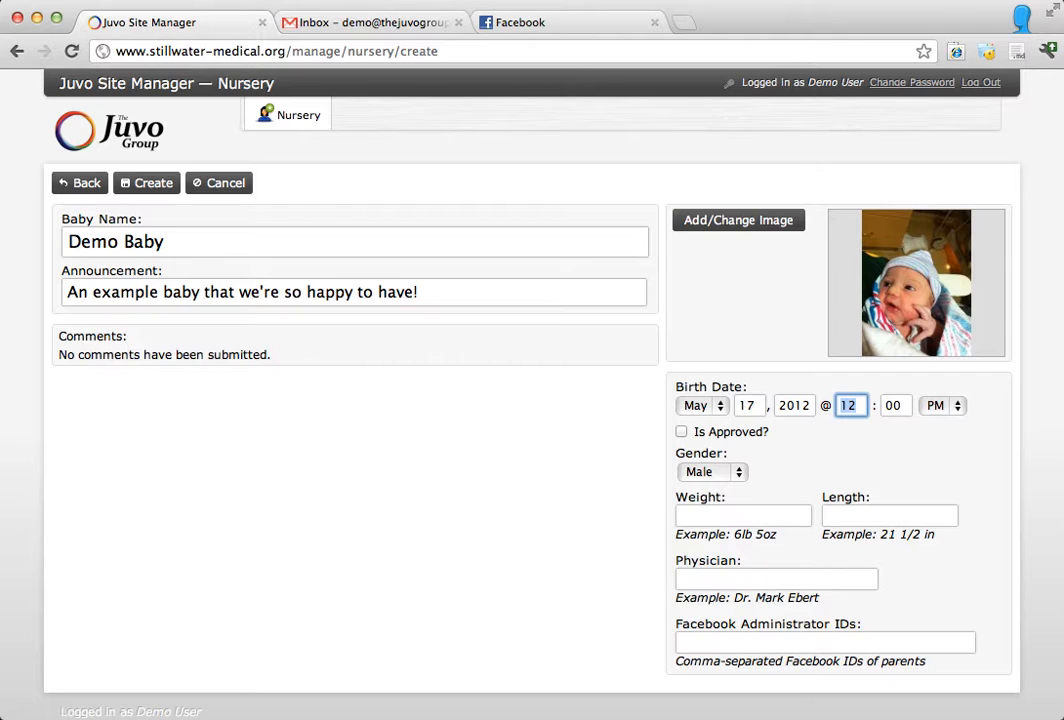
pyautogui.write('2')
pyautogui.press('Tab')
pyautogui.write('30')
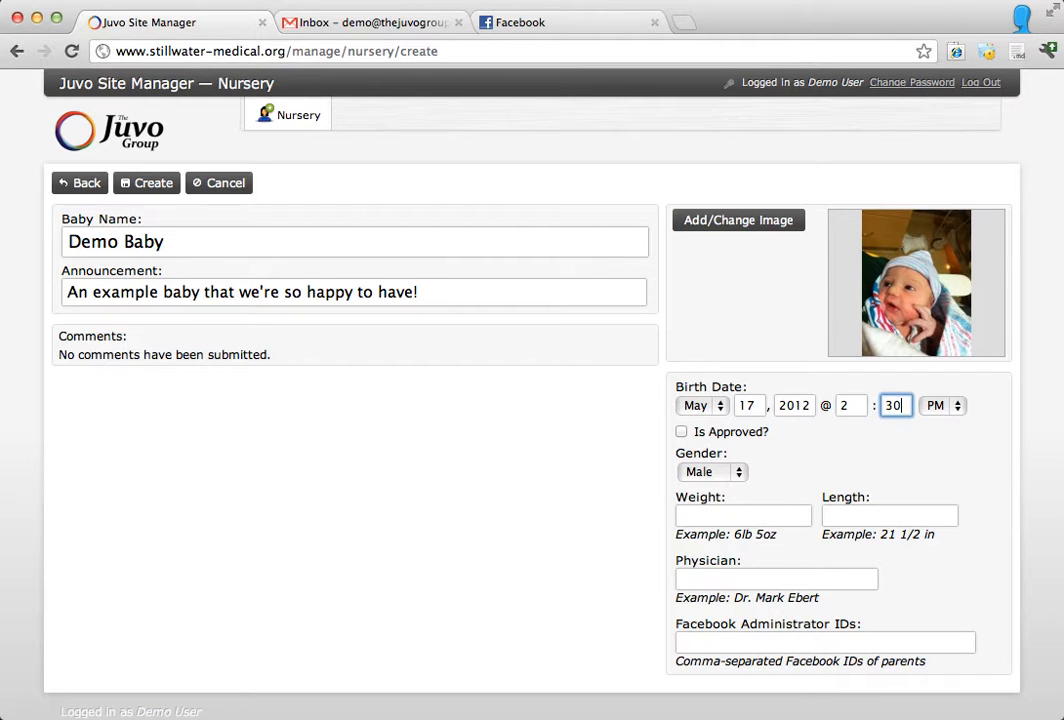
pyautogui.press('Tab')
pyautogui.press('Up')
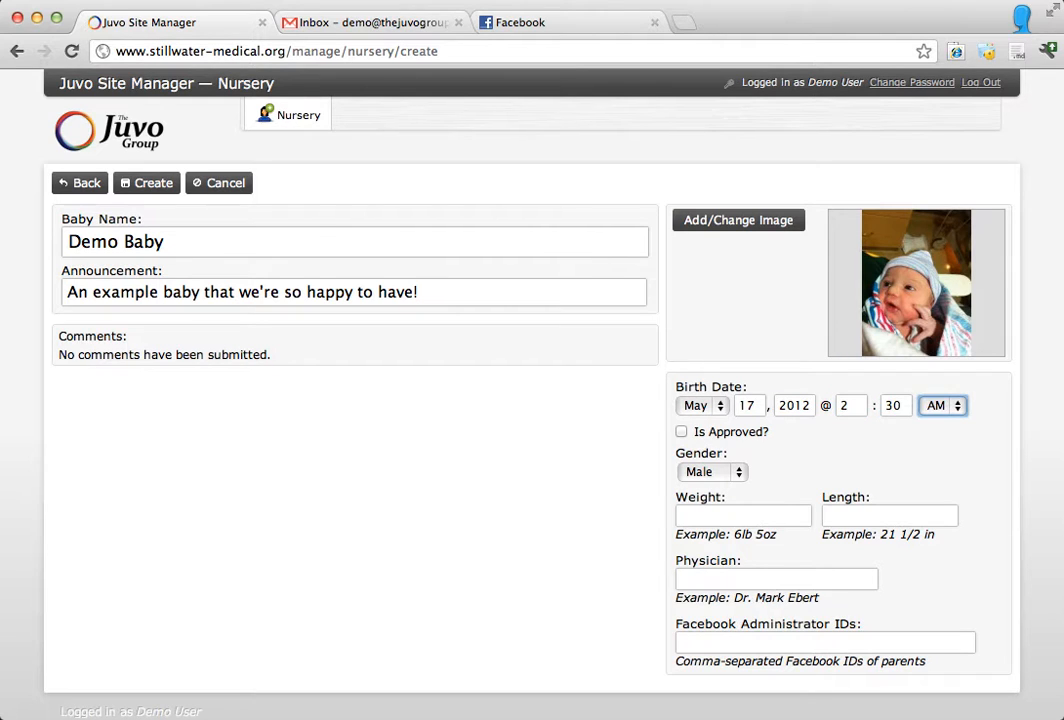
pyautogui.press('Tab')
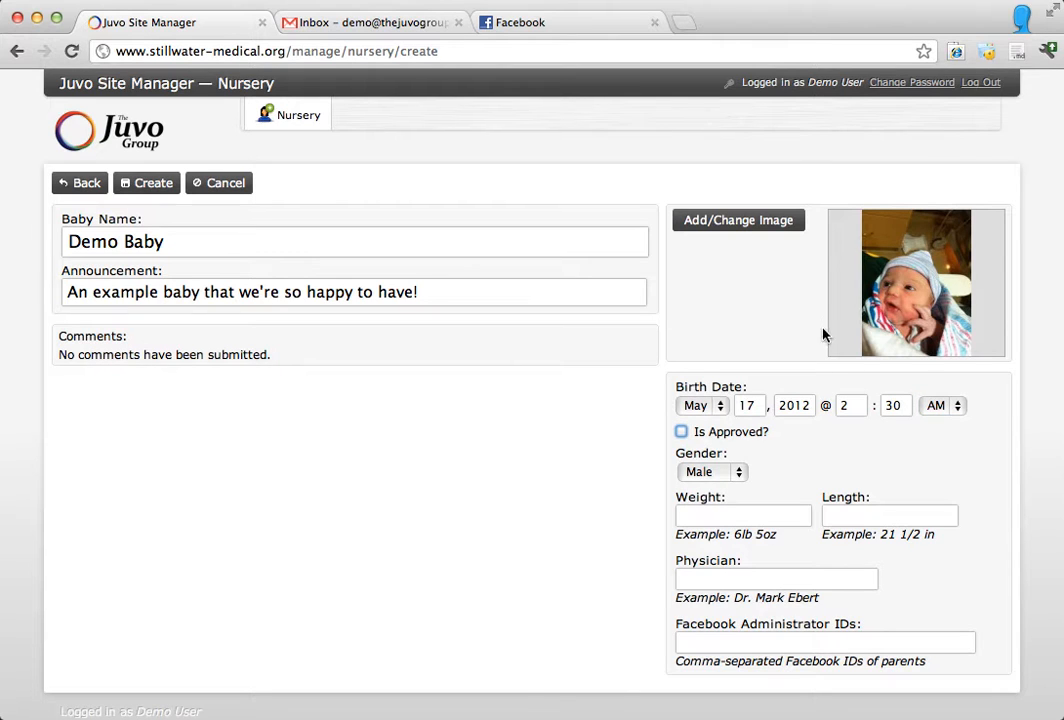
# Step: Set the baby's gender to Female and enter a weight of 7lb 4oz
pyautogui.click(727, 475)
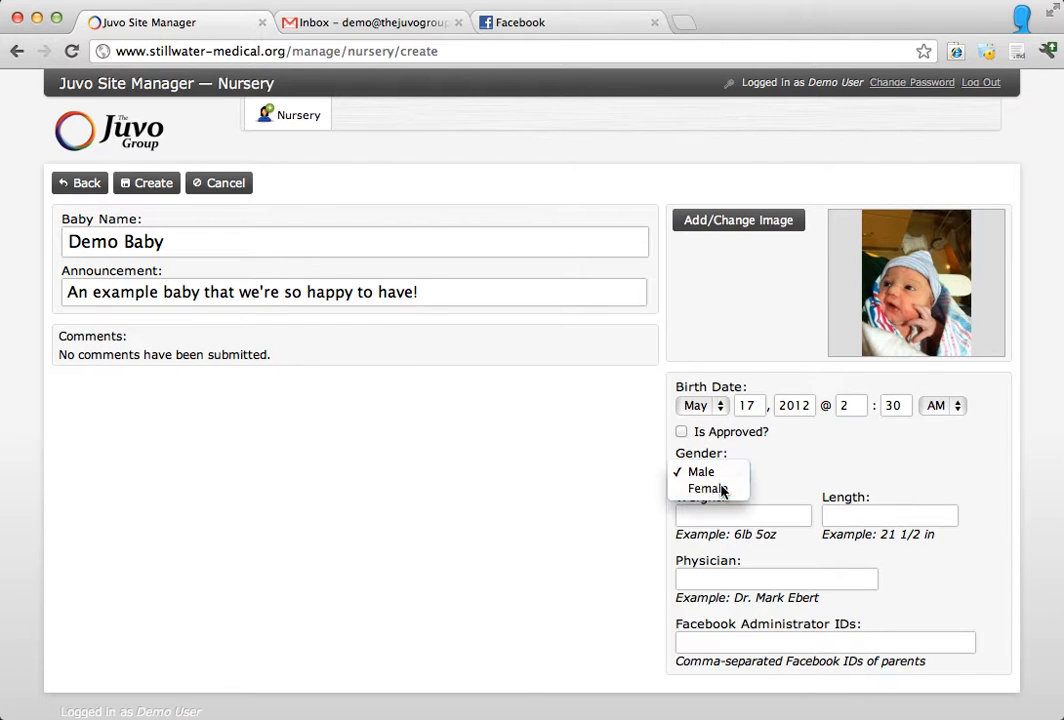
pyautogui.click(720, 488)
pyautogui.click(721, 512)
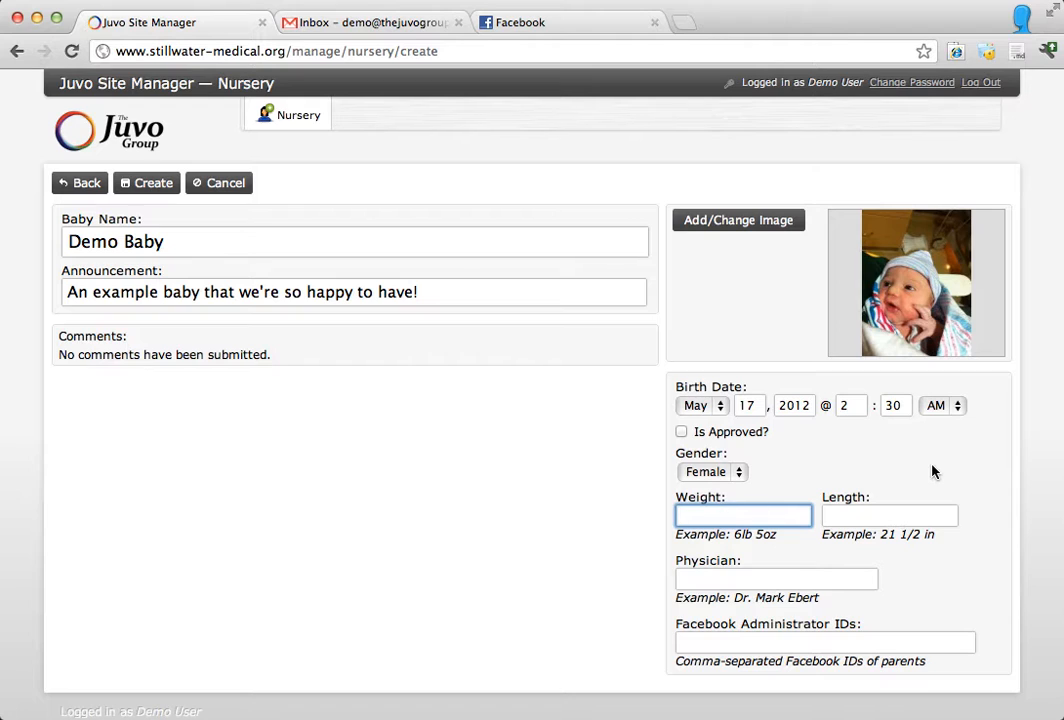
pyautogui.write('7lb 4oz')
pyautogui.press('Tab')
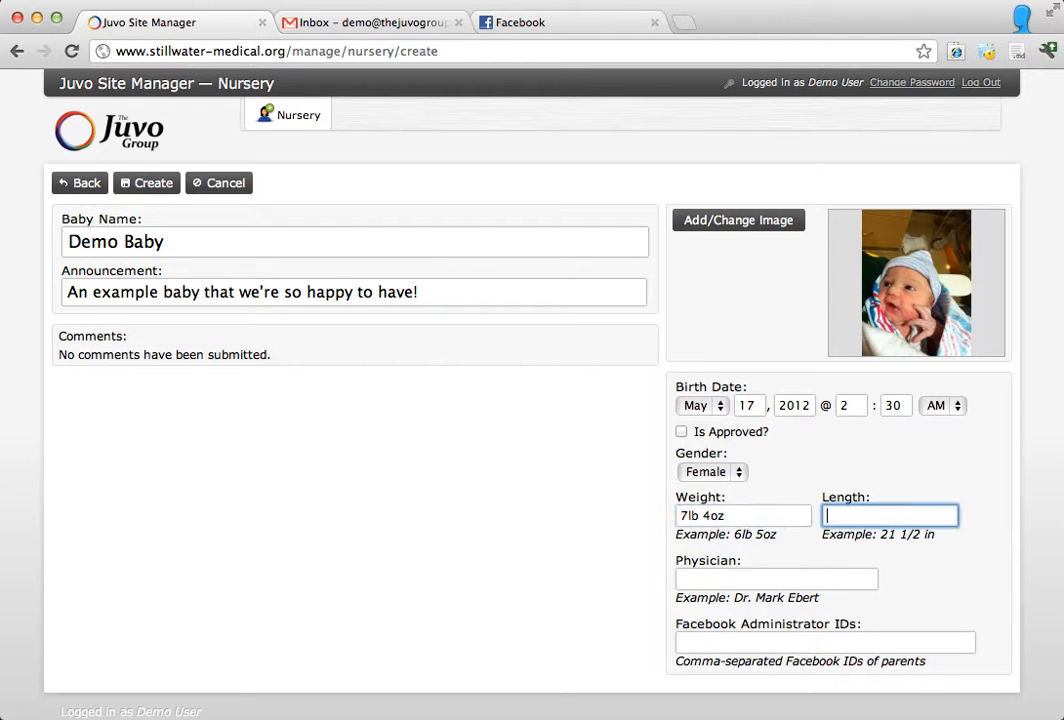
# Step: Enter a length of 21in and fill in the physician's name
pyautogui.write('21in')
pyautogui.press('Tab')
pyautogui.write('Dr. Fo')
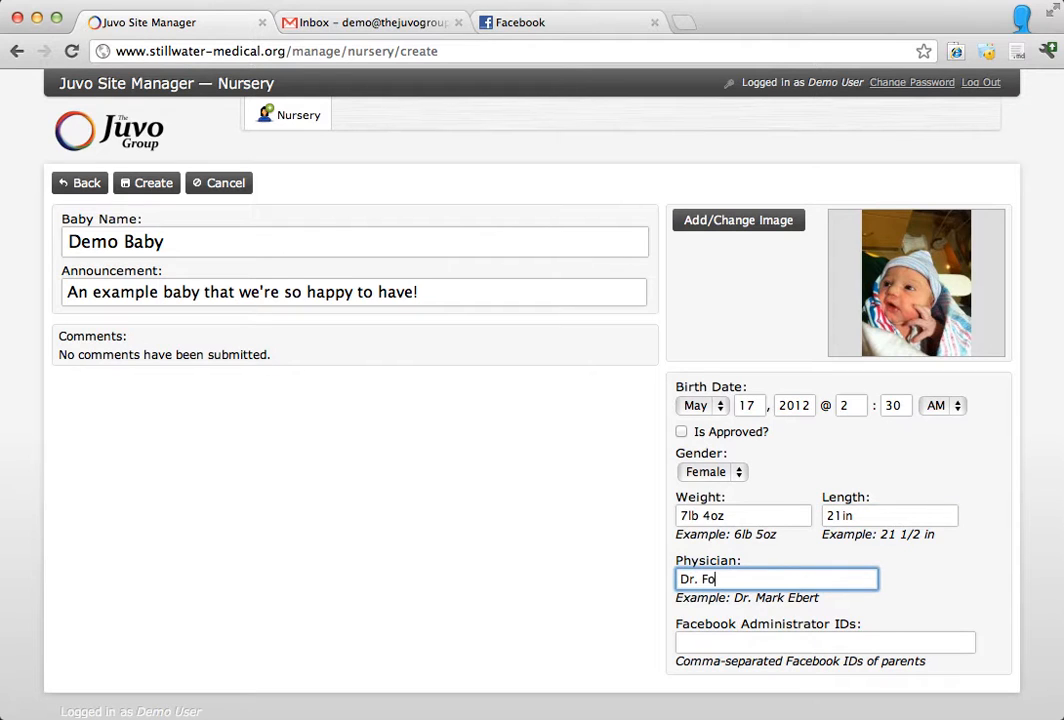
pyautogui.write('o Bar')
# Step: Copy the numeric profile ID from your own Facebook profile address and paste it into the entry's Facebook Administrator IDs
pyautogui.click(722, 641)
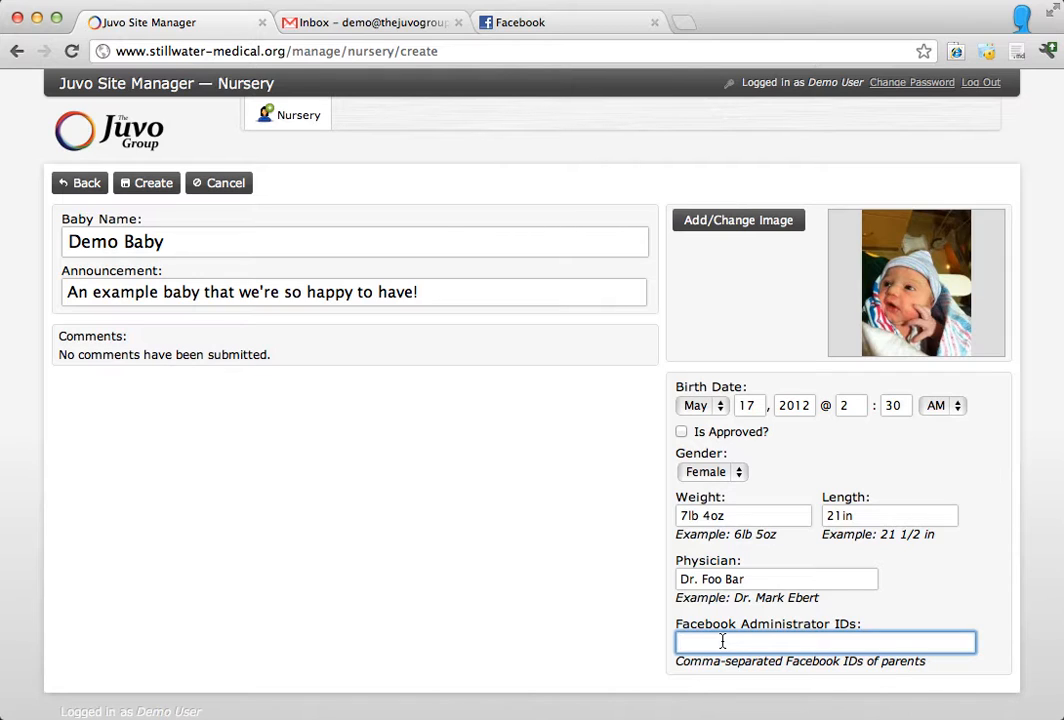
pyautogui.click(577, 31)
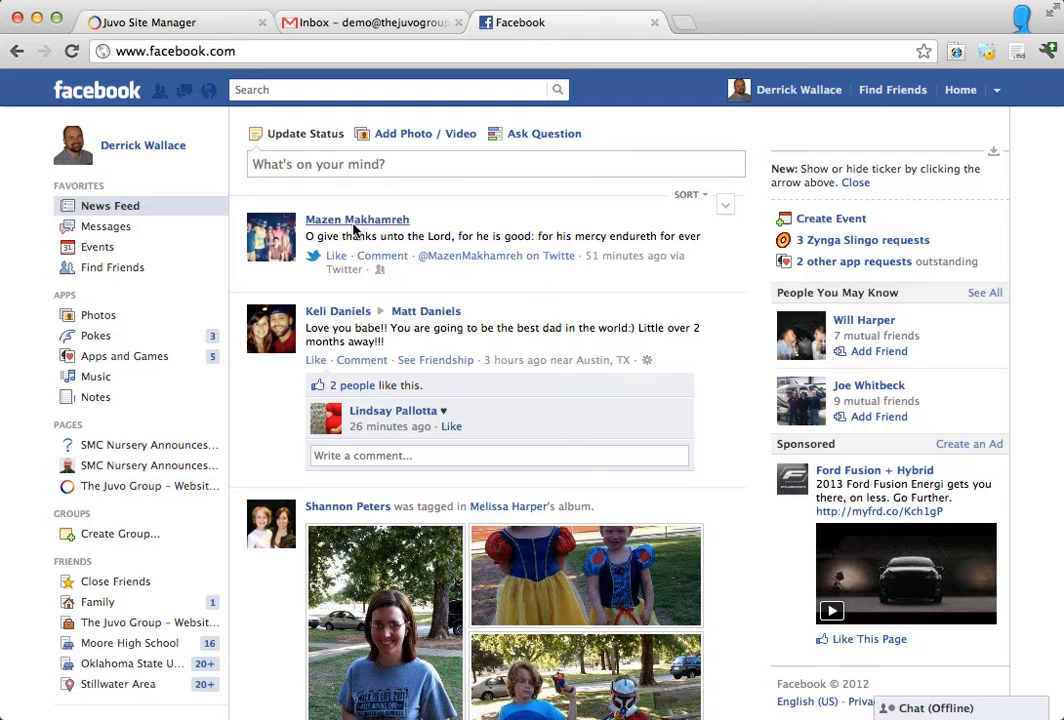
pyautogui.click(120, 156)
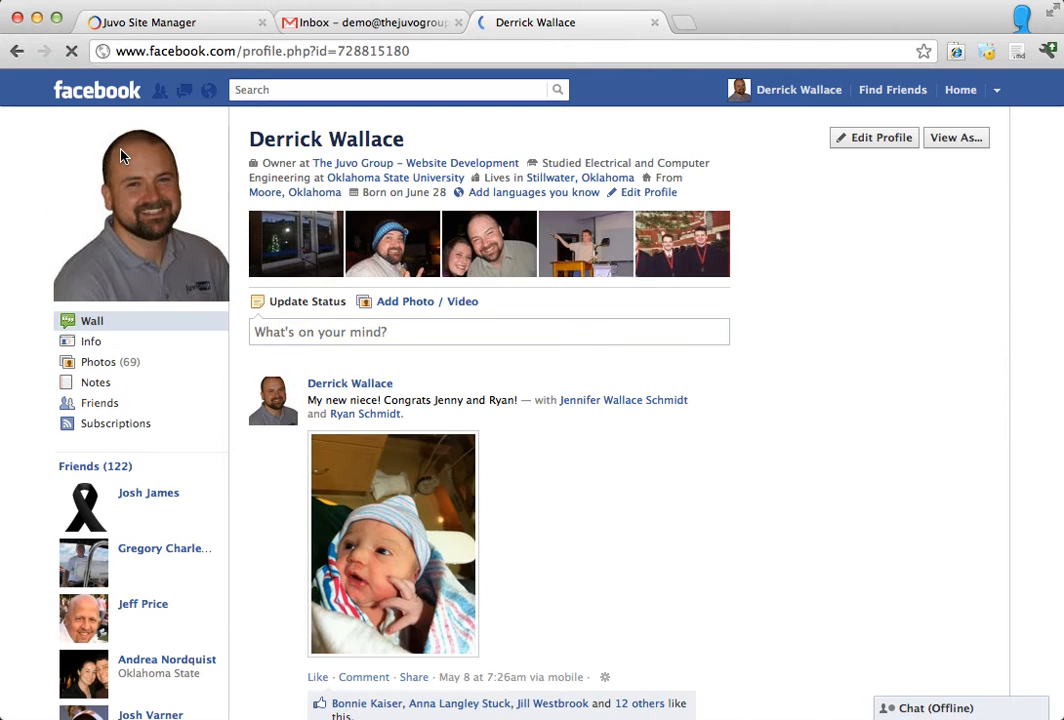
pyautogui.click(336, 52)
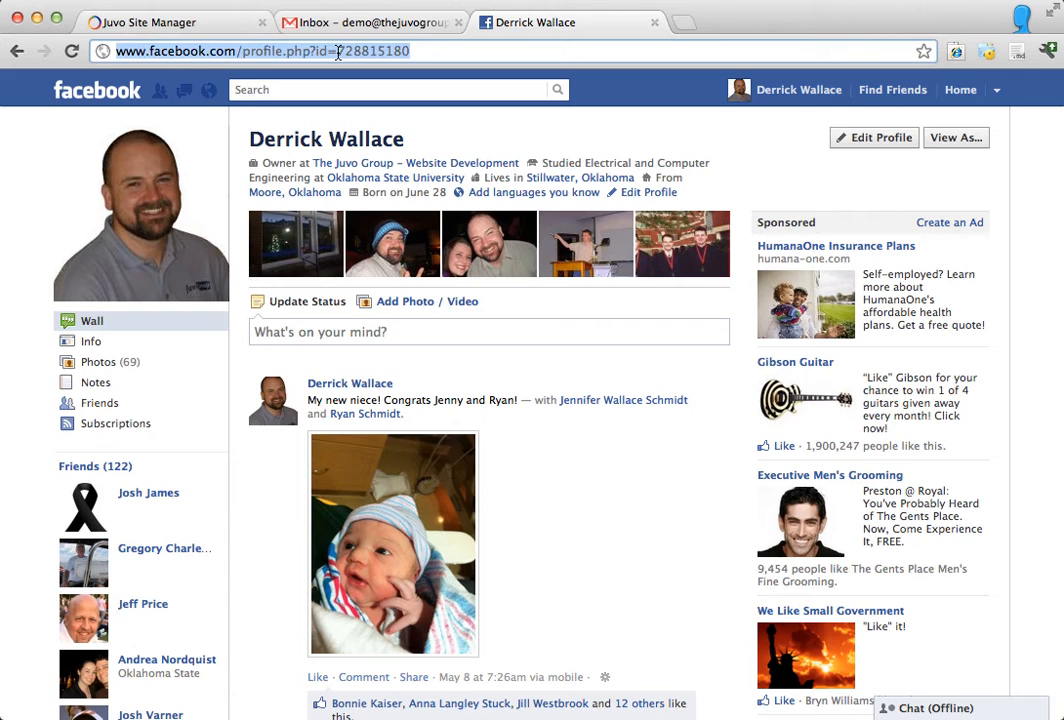
pyautogui.doubleClick(364, 52)
pyautogui.press('super+c')
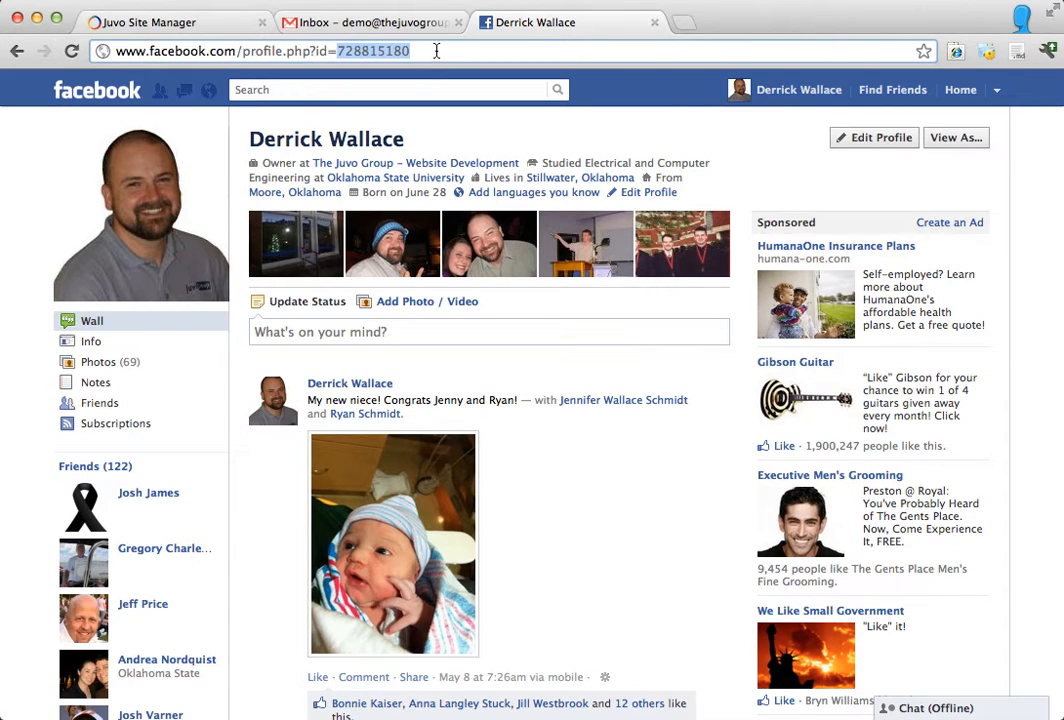
pyautogui.click(200, 20)
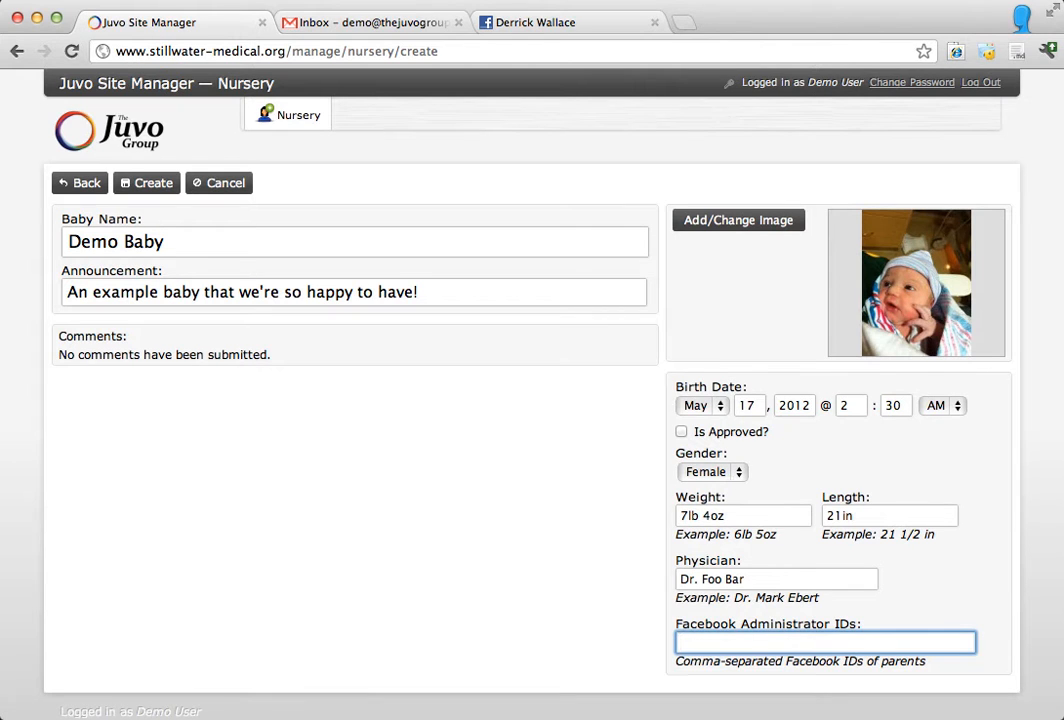
pyautogui.press('super+v')
# Step: Switch back to Facebook, browse the friends list, and open a friend's profile by searching for "la"
pyautogui.click(560, 23)
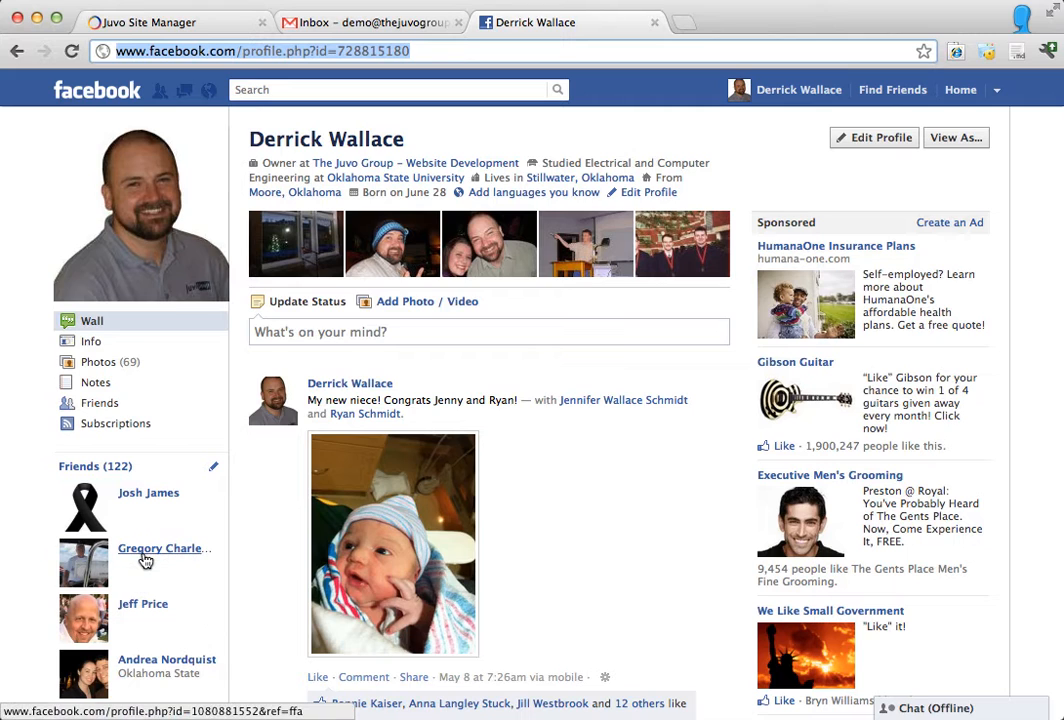
pyautogui.moveTo(134, 609)
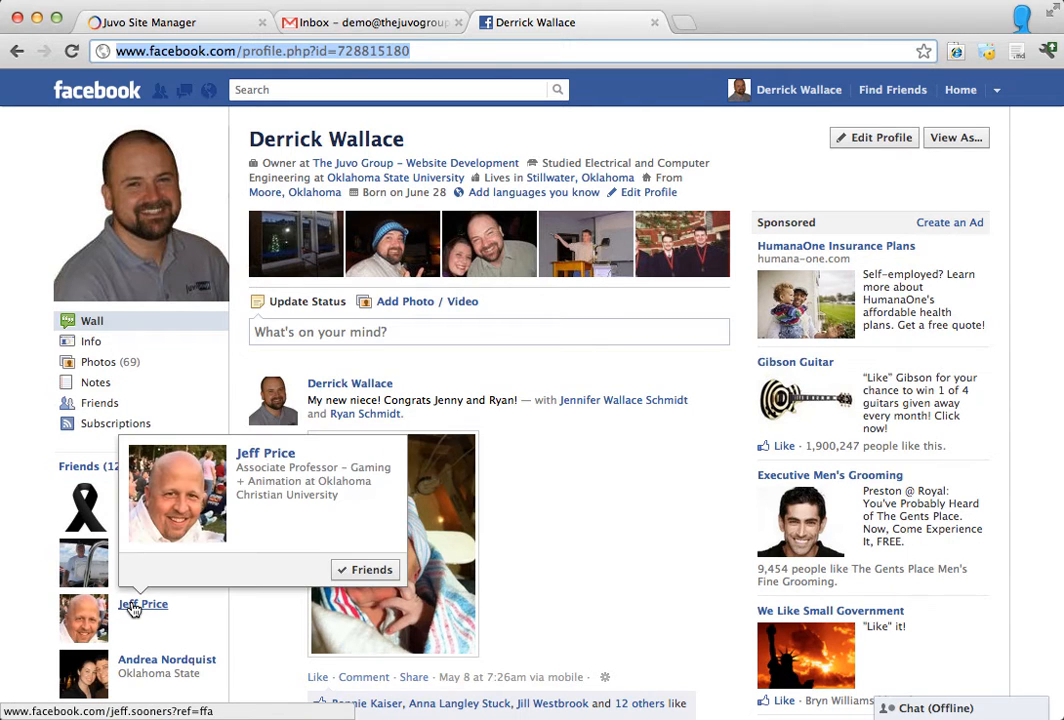
pyautogui.moveTo(136, 667)
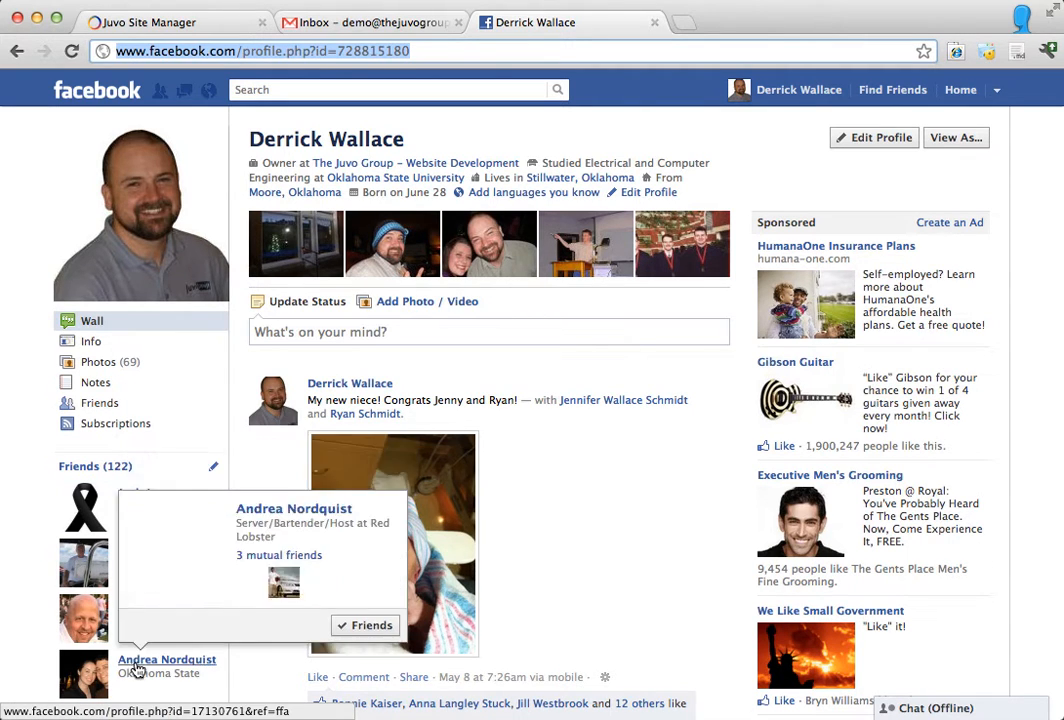
pyautogui.scroll(-1, 137, 667)
pyautogui.scroll(-5, 137, 667)
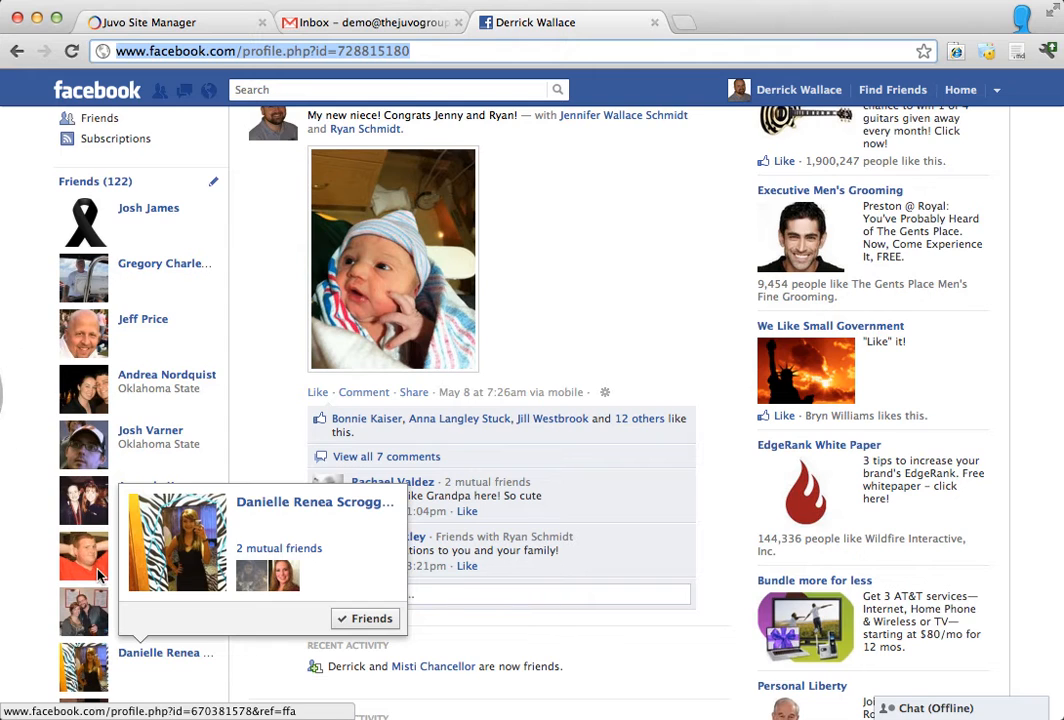
pyautogui.scroll(5, 507, 303)
pyautogui.click(442, 92)
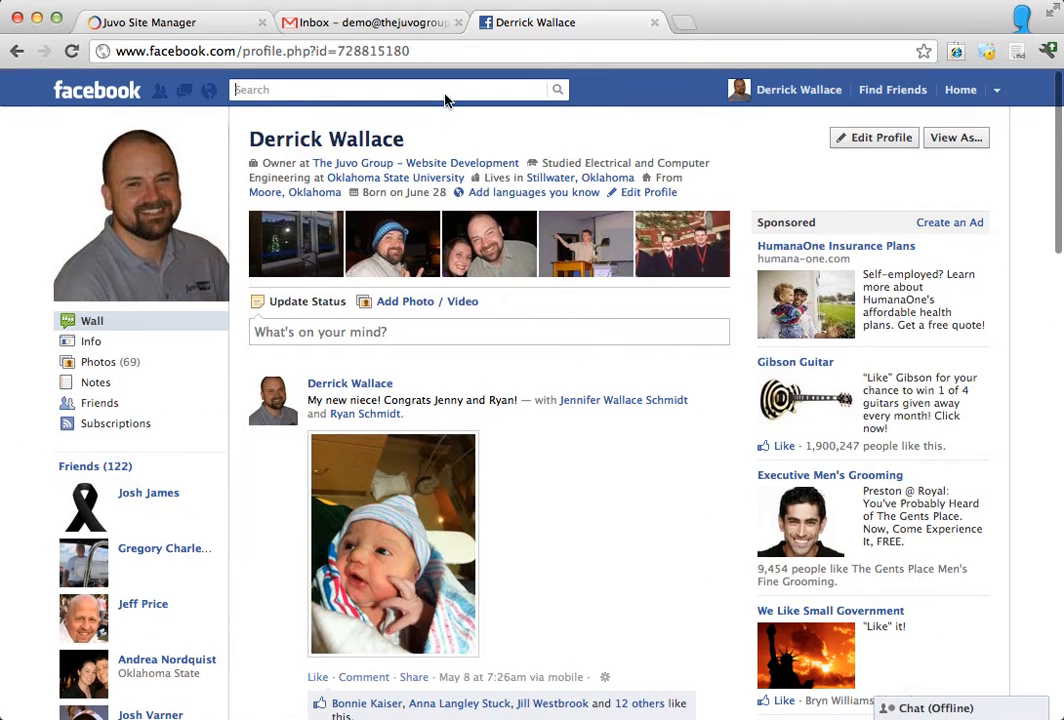
pyautogui.write('lari')
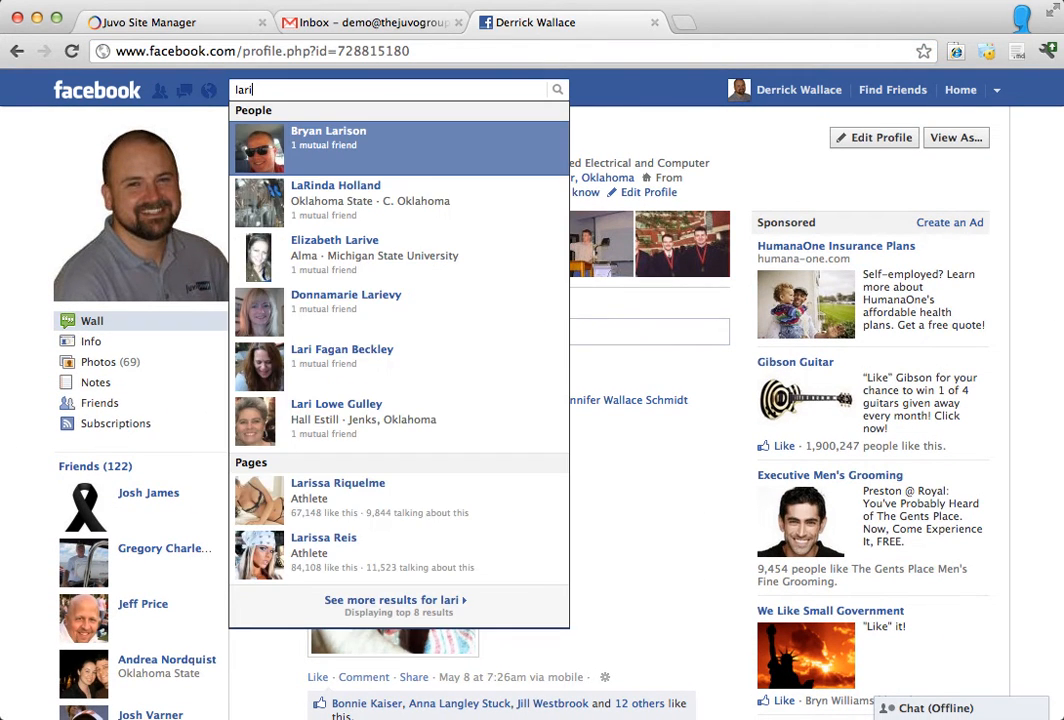
pyautogui.press('BackSpace')
pyautogui.press('BackSpace')
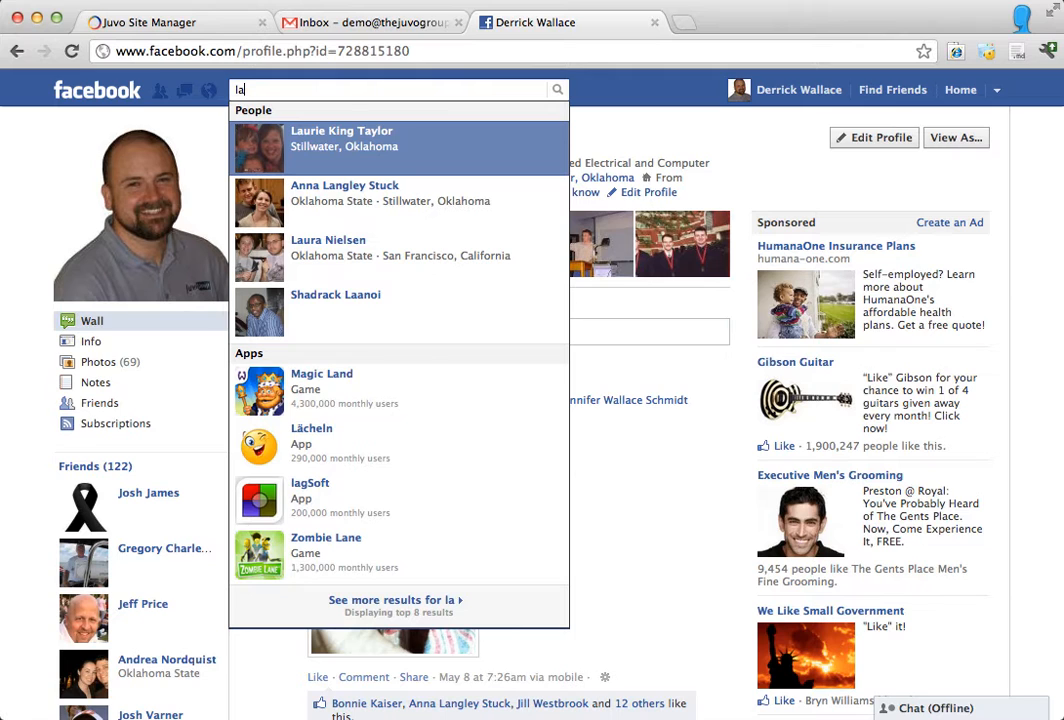
pyautogui.click(390, 160)
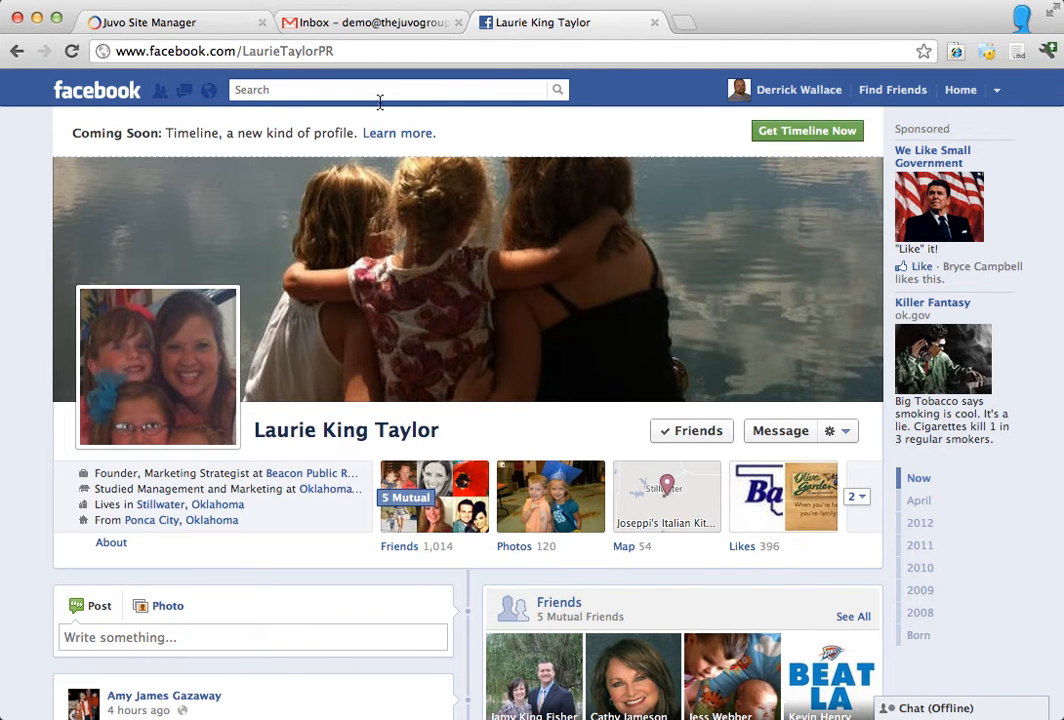
# Step: Append the username from the friend's profile address to the Facebook Administrator IDs after a comma, and create the nursery entry
pyautogui.doubleClick(370, 50)
pyautogui.press('super+c')
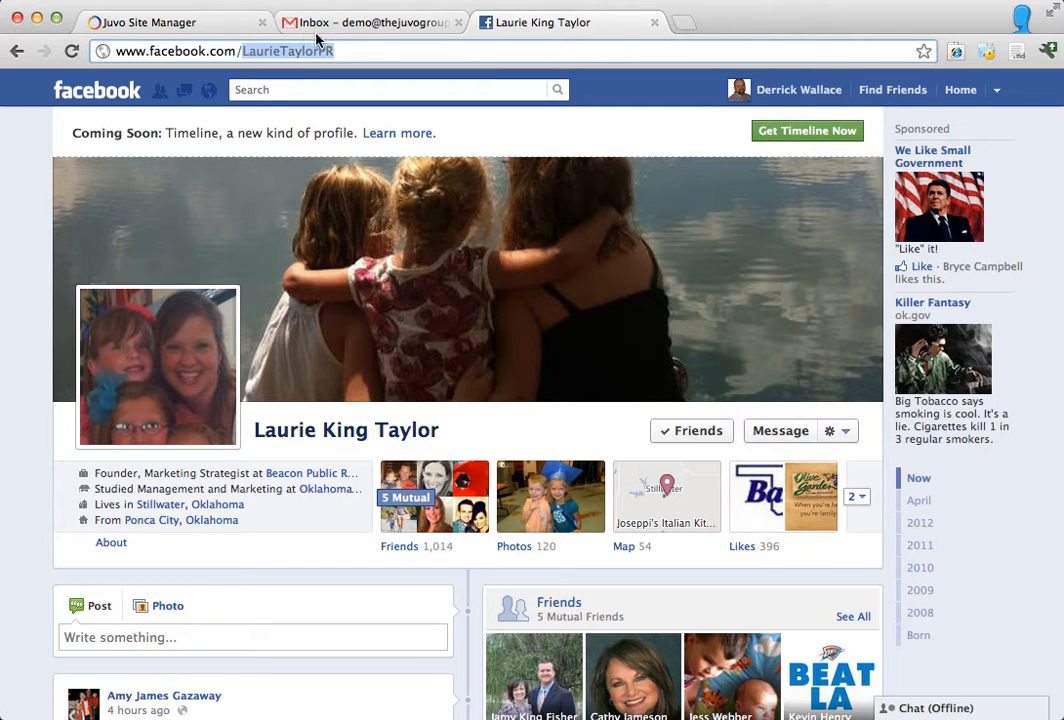
pyautogui.click(209, 23)
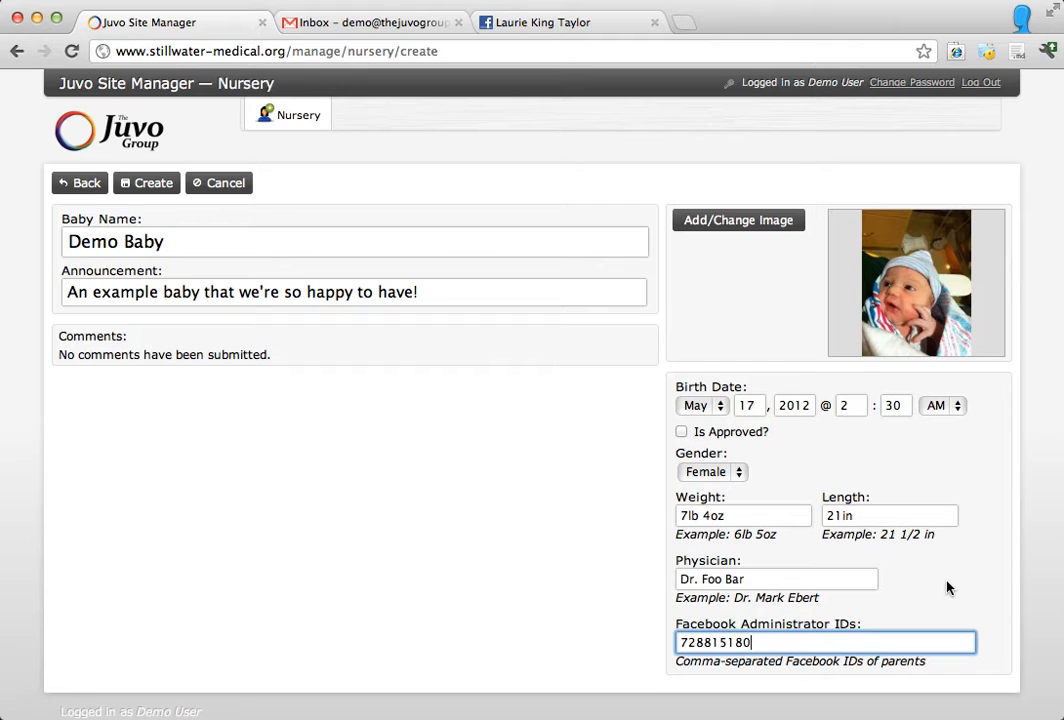
pyautogui.write(',')
pyautogui.press('super+v')
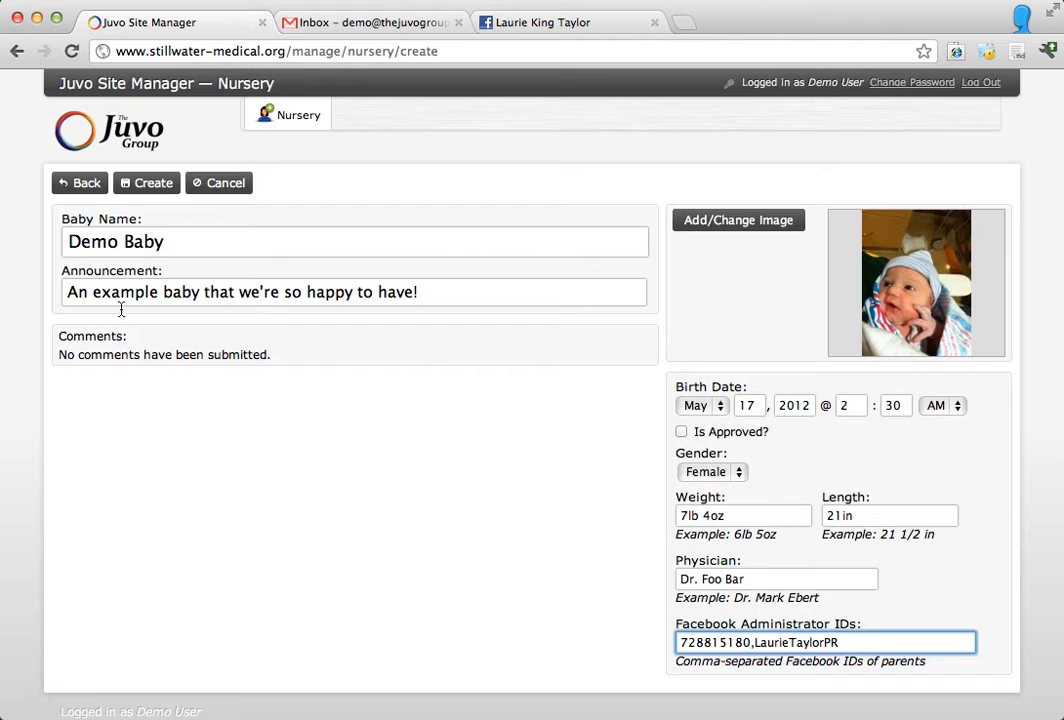
pyautogui.click(136, 185)
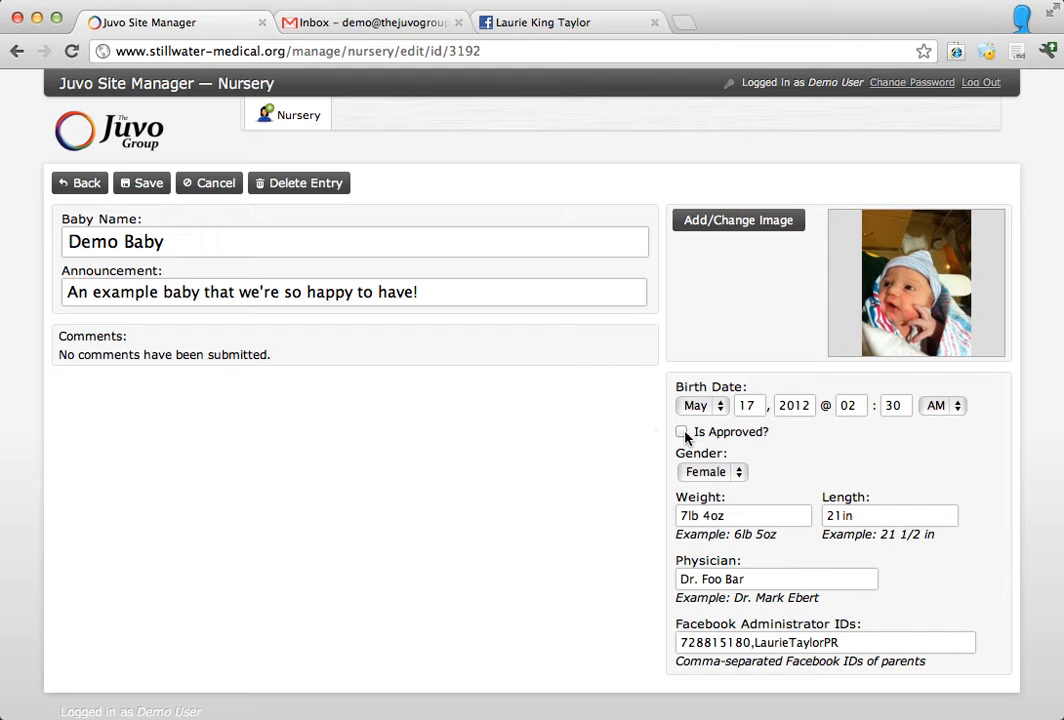
# Step: Open stillwater-medical.com/nursery in a new browser tab and look through the May 2012 babies for the new entry
pyautogui.click(684, 22)
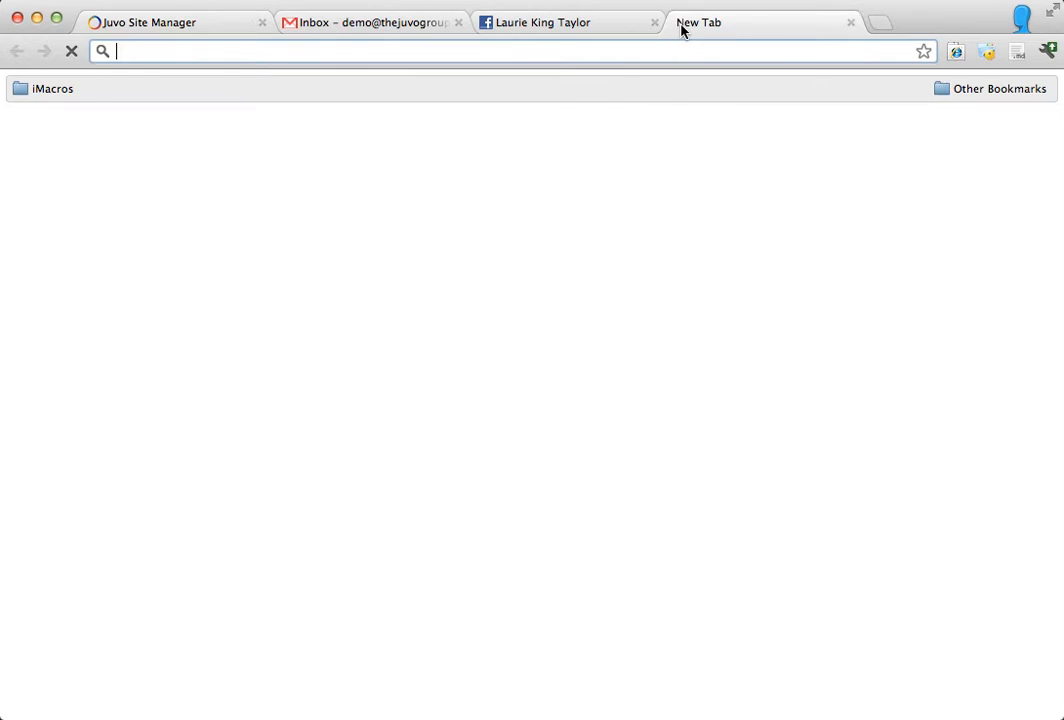
pyautogui.write('stillwater-medical.com')
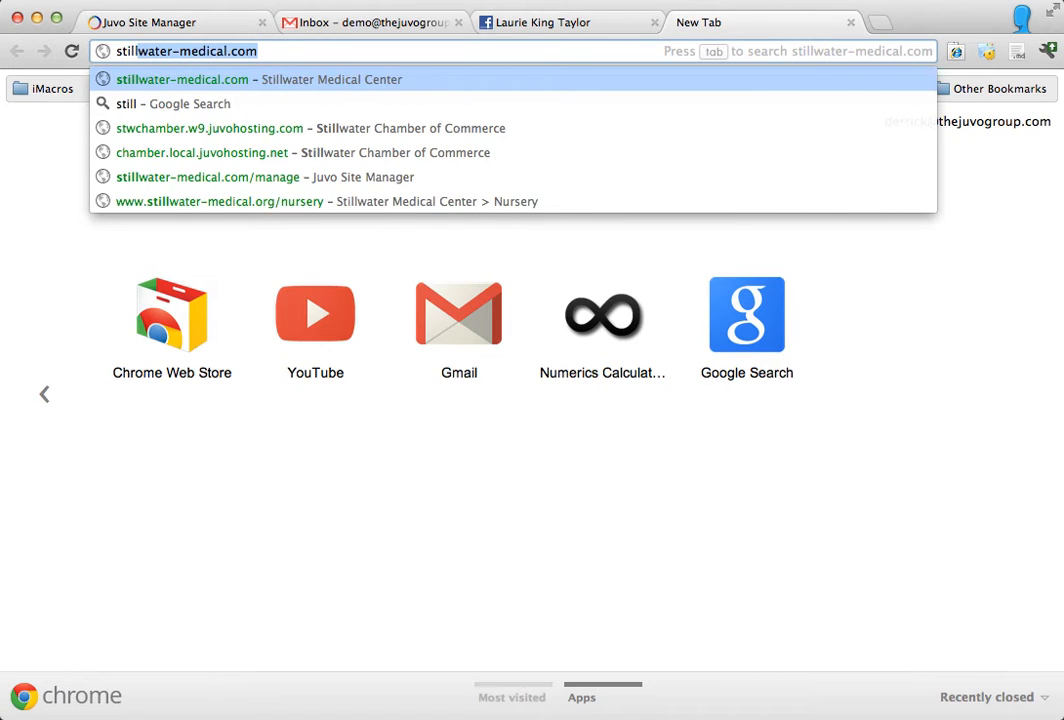
pyautogui.press('Right')
pyautogui.write('/nu')
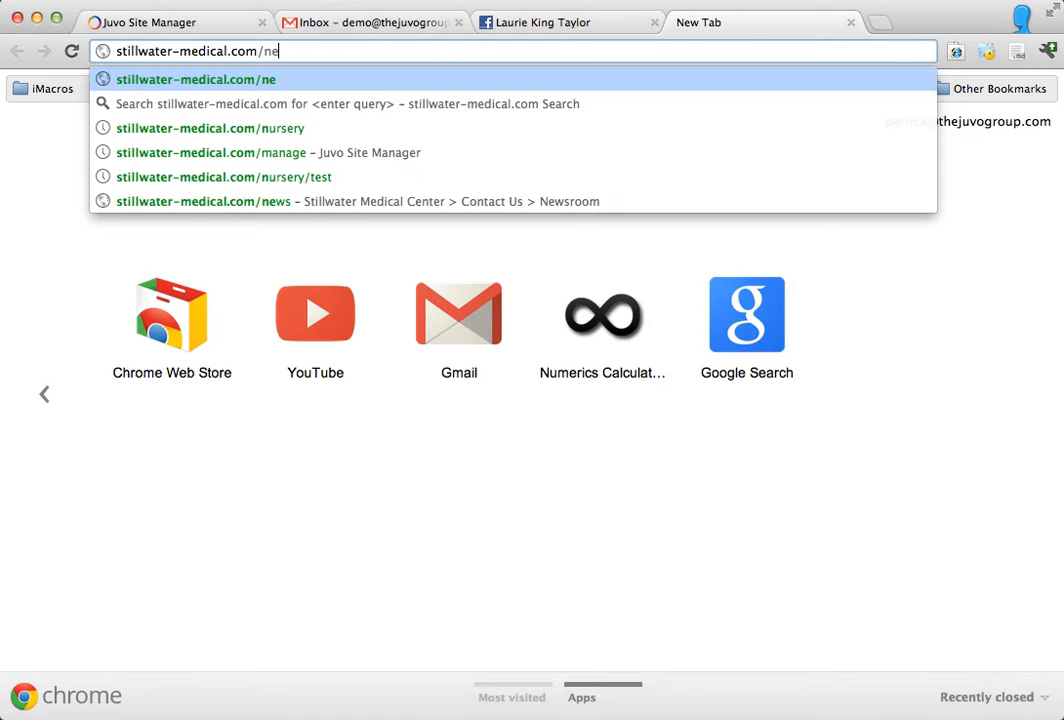
pyautogui.write('rsery')
pyautogui.press('Return')
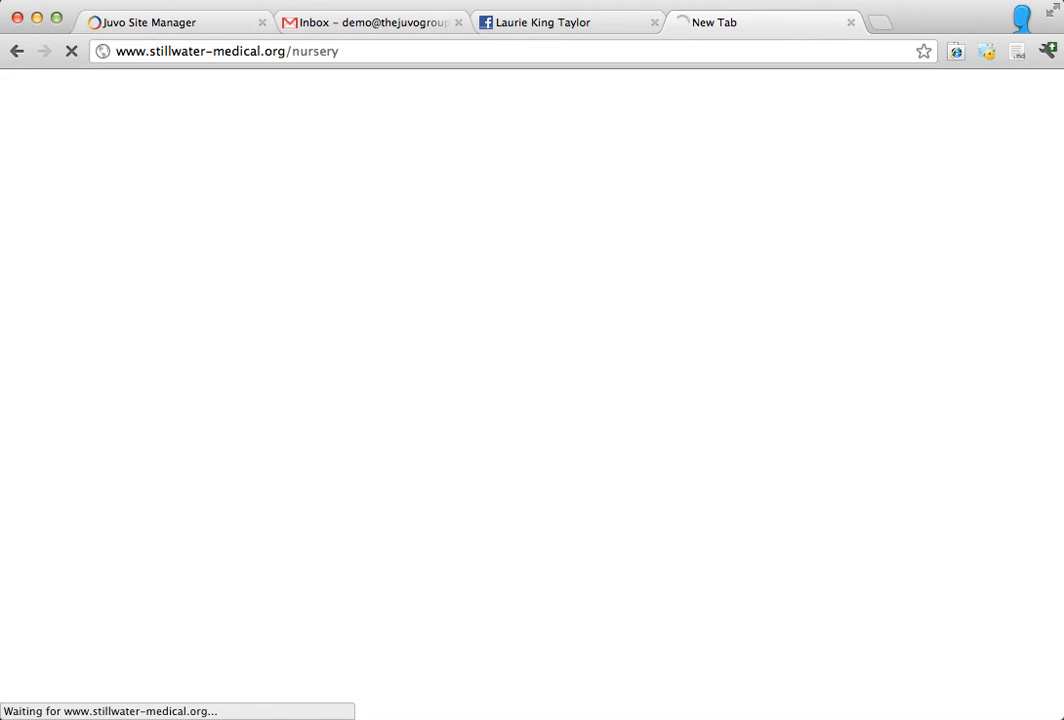
pyautogui.scroll(-5, 420, 350)
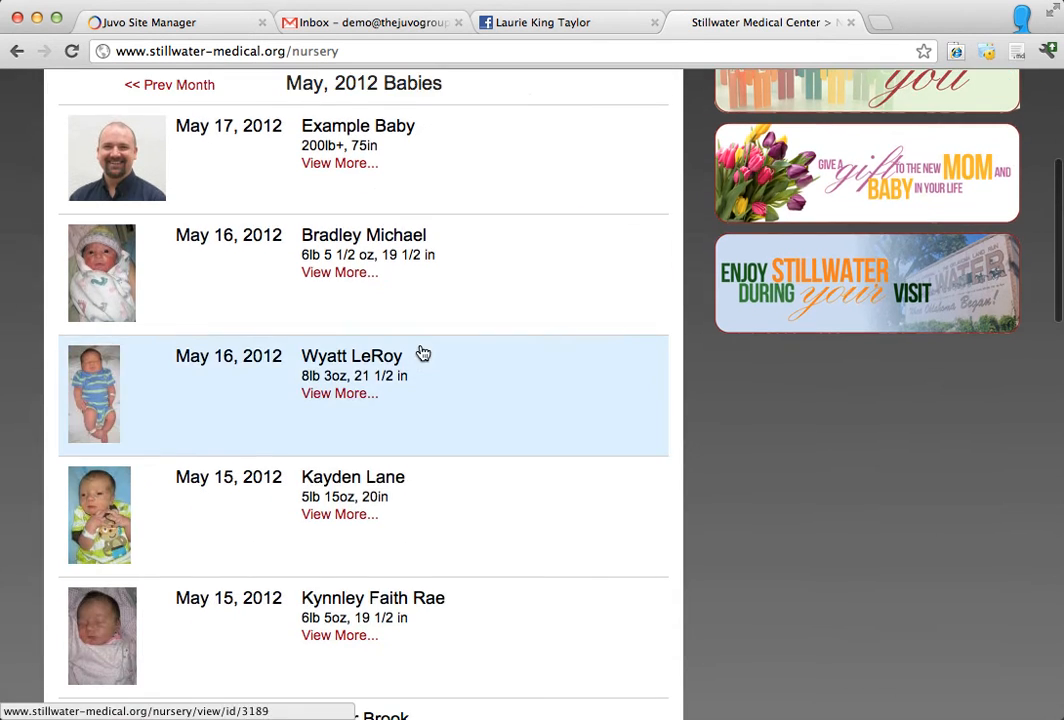
pyautogui.scroll(-5, 423, 352)
pyautogui.scroll(5, 423, 352)
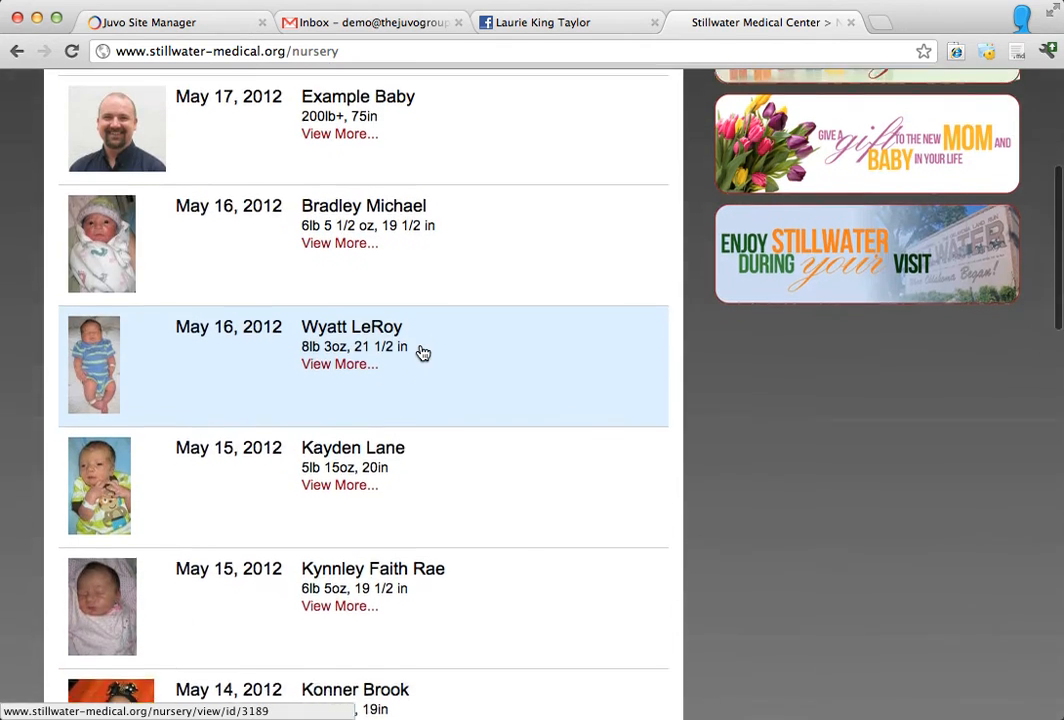
pyautogui.scroll(3, 421, 351)
pyautogui.scroll(-5, 421, 351)
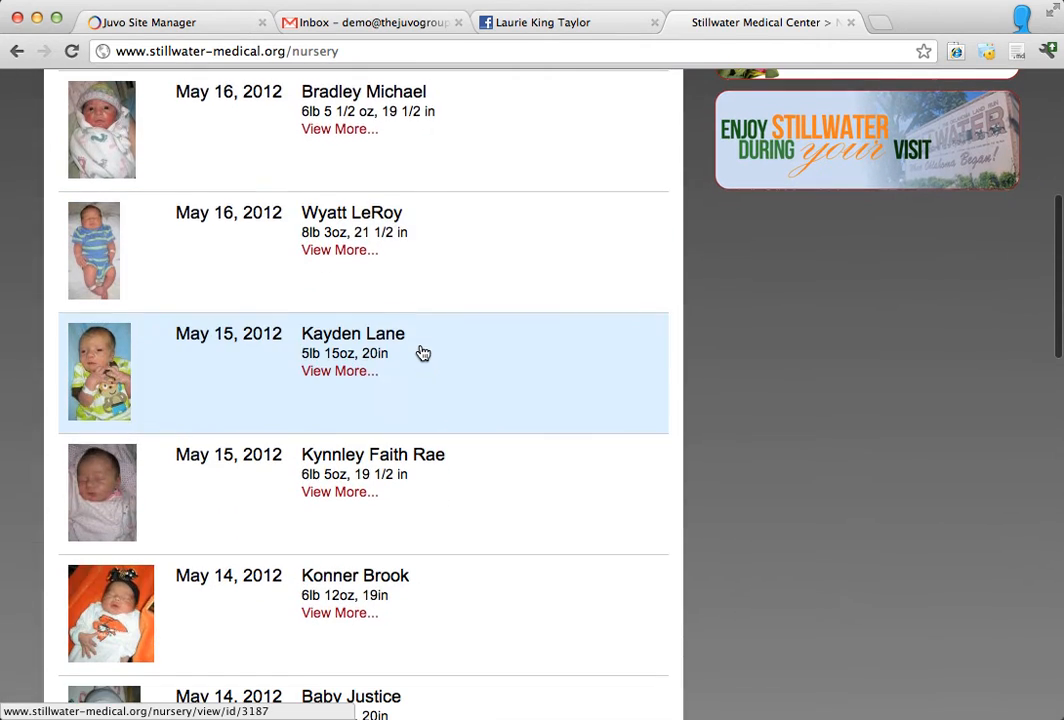
# Step: Return to the Juvo Site Manager, mark the Demo Baby entry as approved, and save it
pyautogui.click(173, 24)
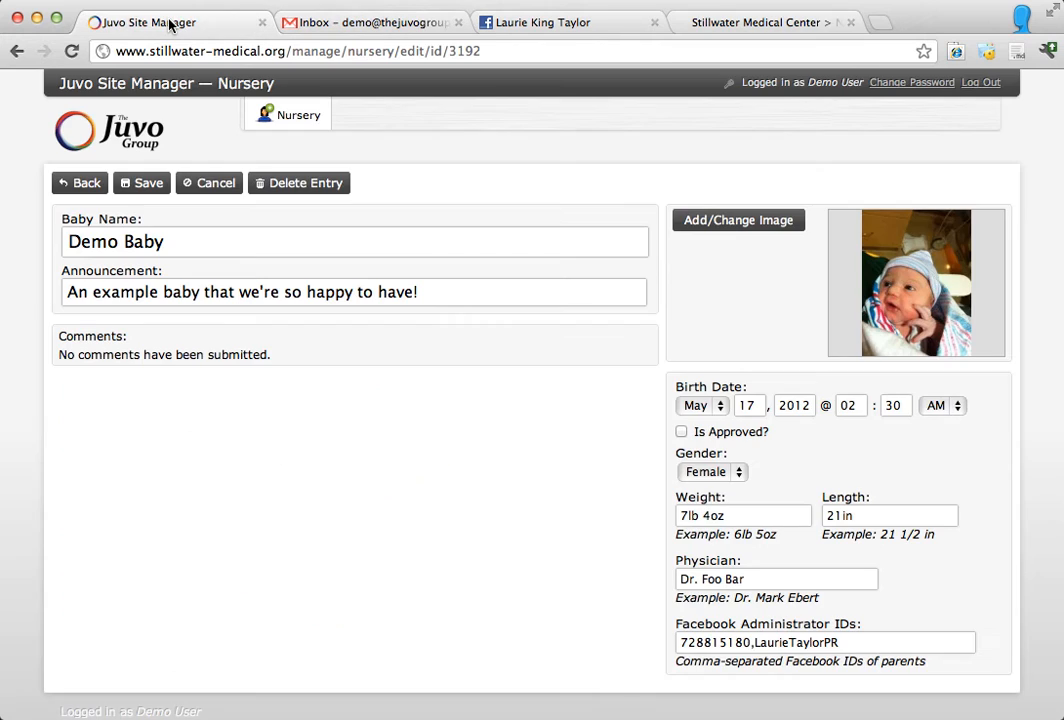
pyautogui.click(681, 433)
pyautogui.click(148, 185)
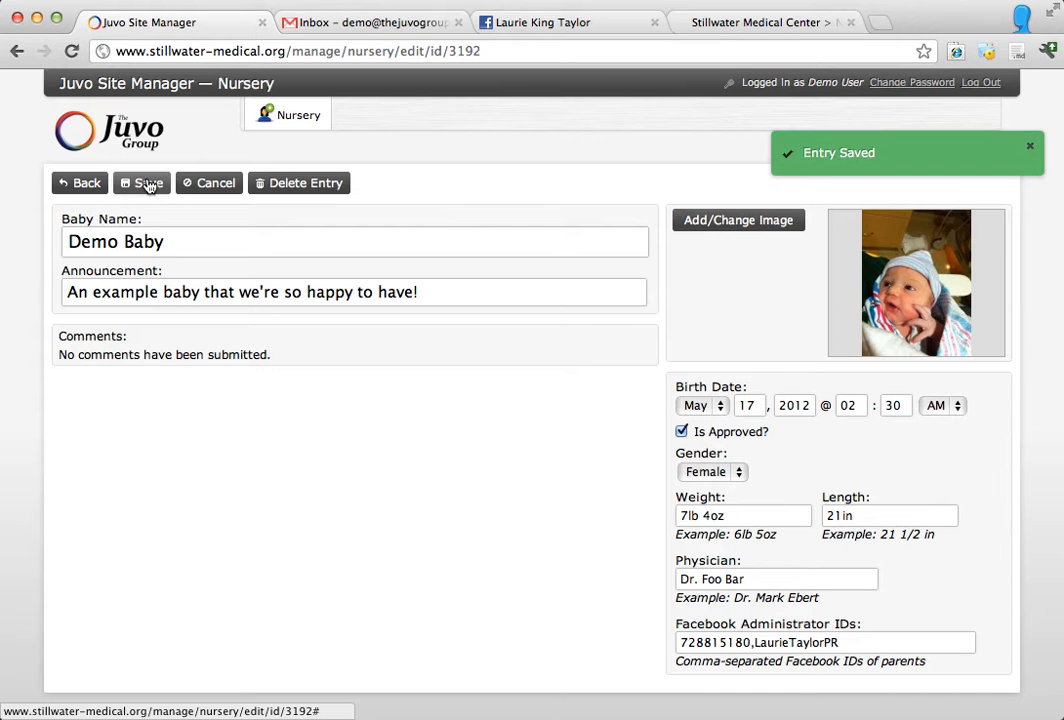
# Step: Switch to the public nursery page, reload it, and open Demo Baby's listing to review its details
pyautogui.click(717, 32)
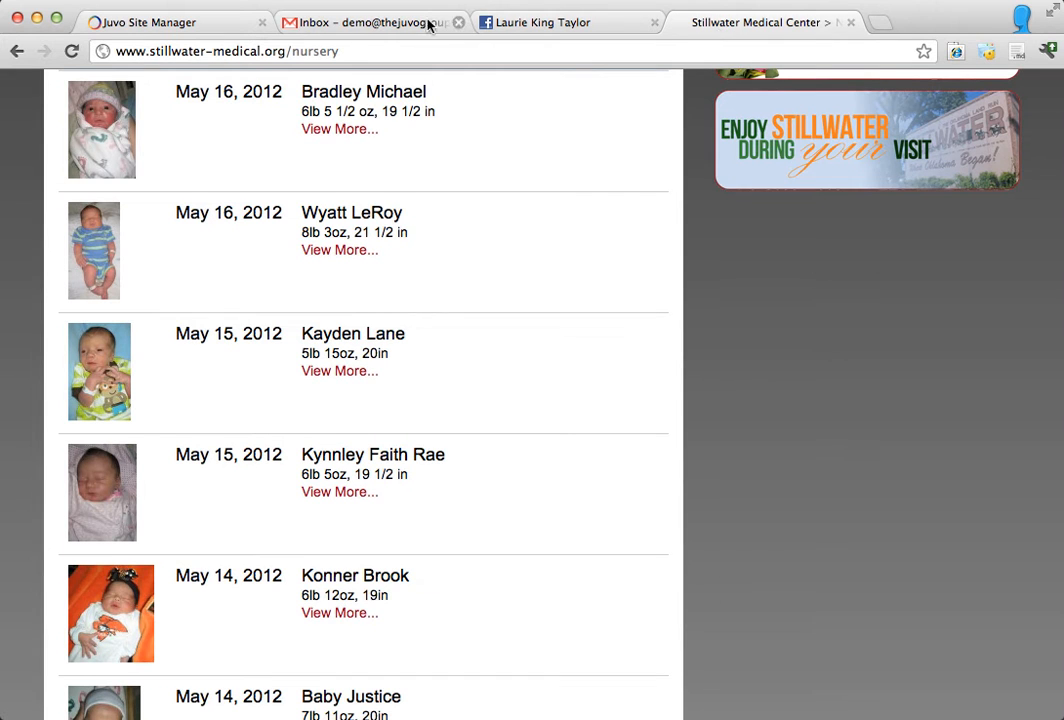
pyautogui.click(84, 57)
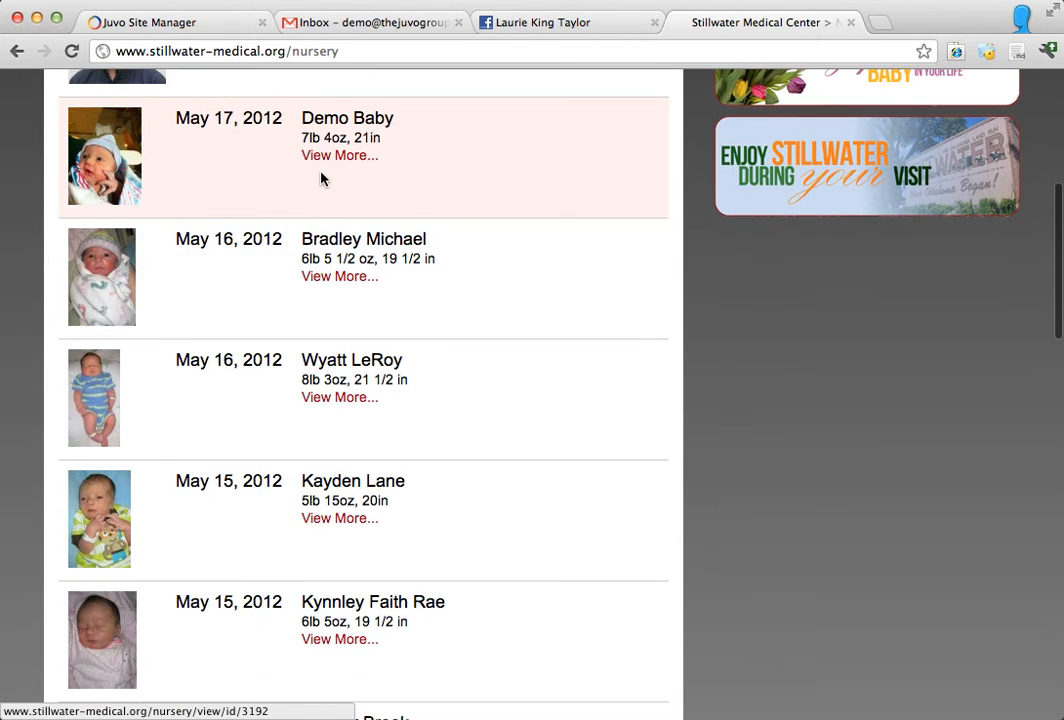
pyautogui.click(277, 183)
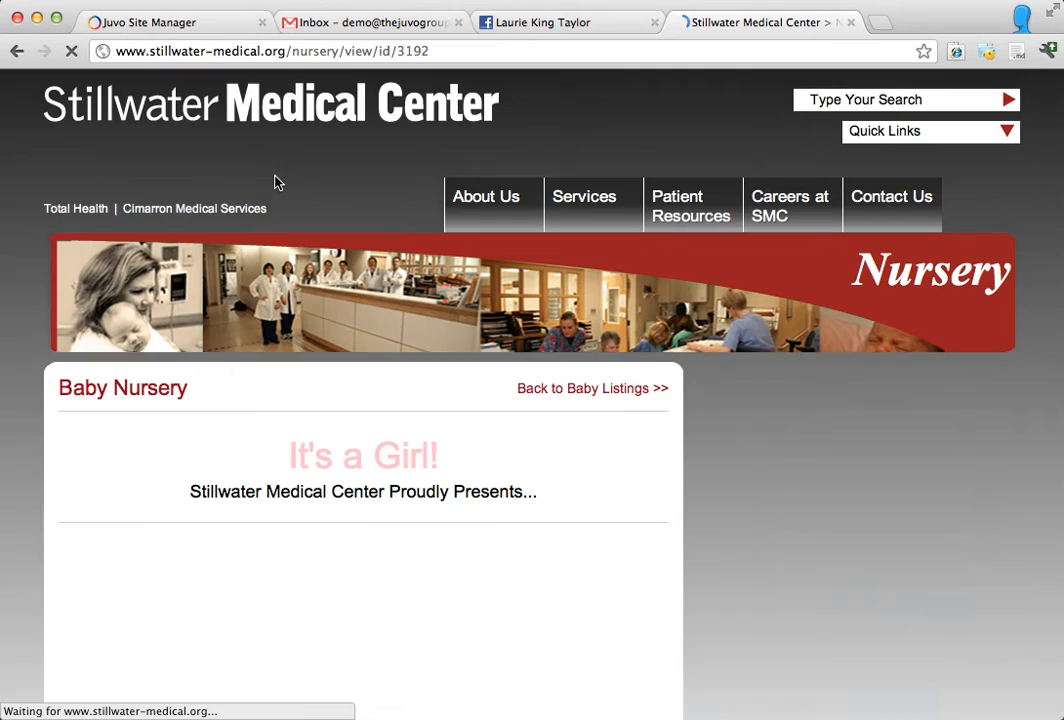
pyautogui.scroll(-3, 250, 456)
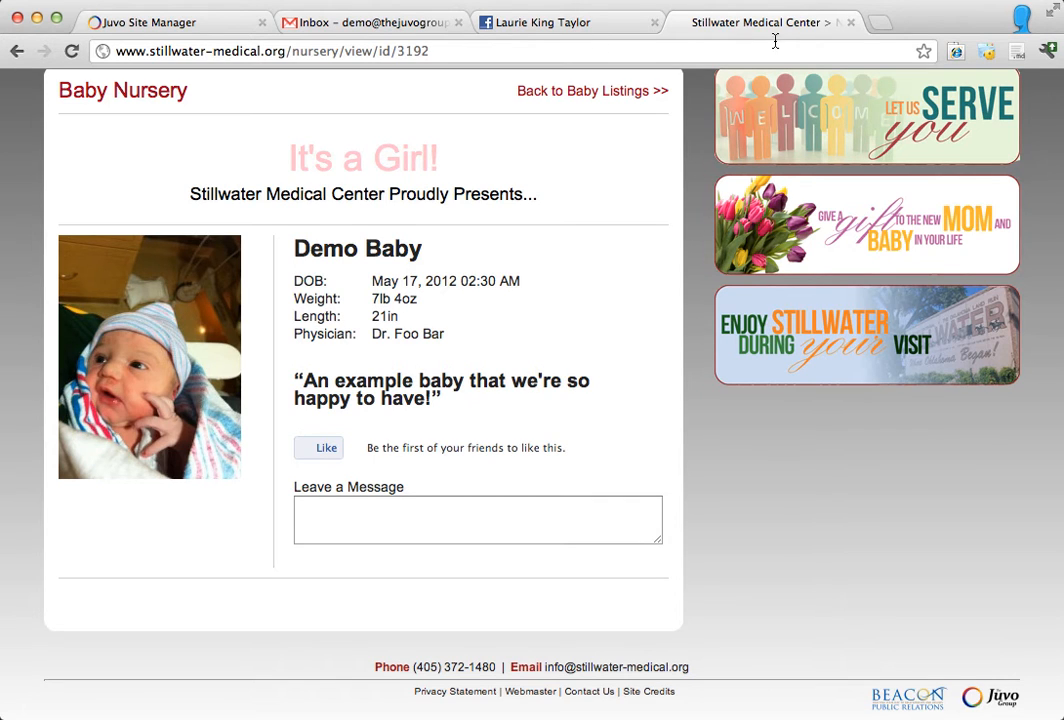
# Step: Reopen the Demo Baby entry in the Site Manager, set the birth minutes to 40, append "e" to the physician's name, and save
pyautogui.click(199, 16)
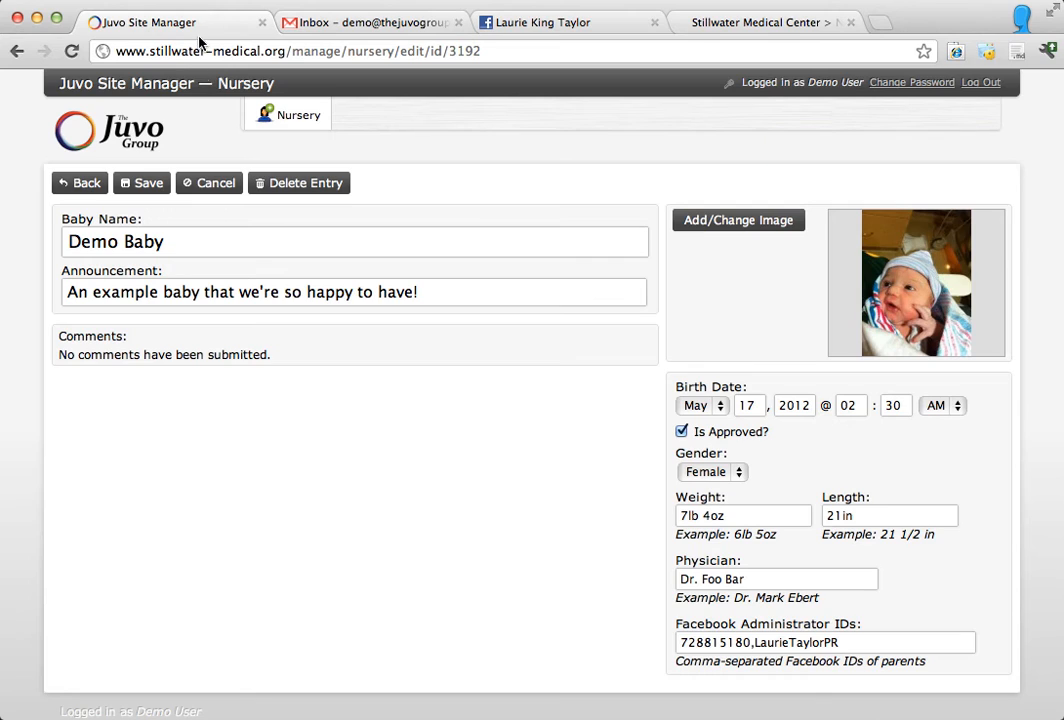
pyautogui.click(82, 182)
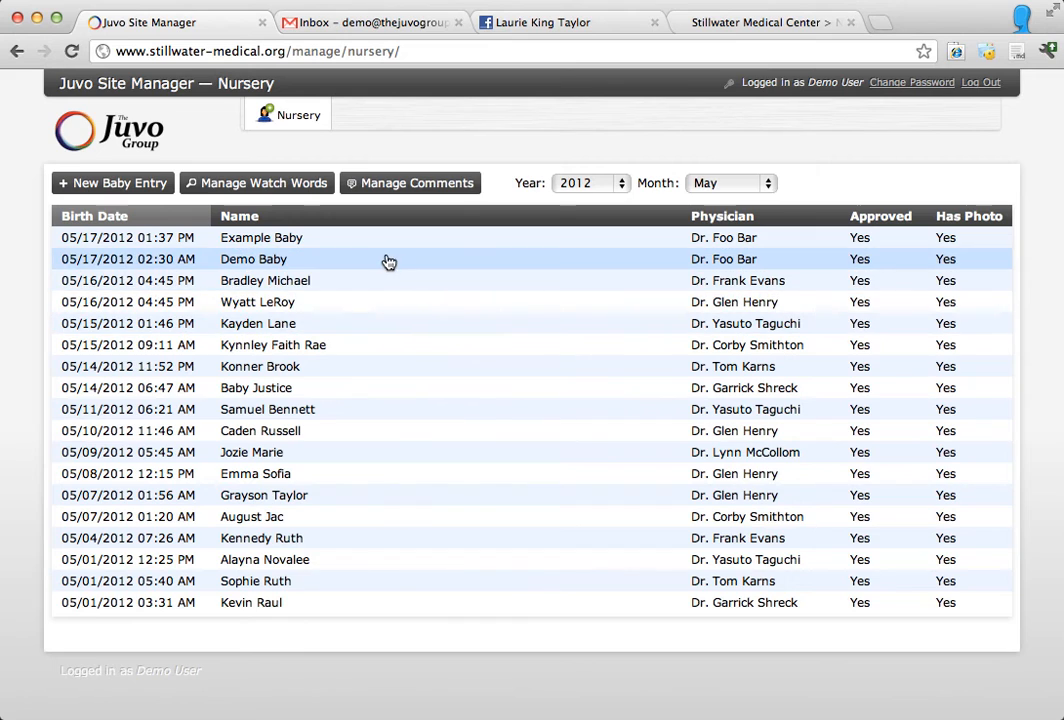
pyautogui.click(230, 266)
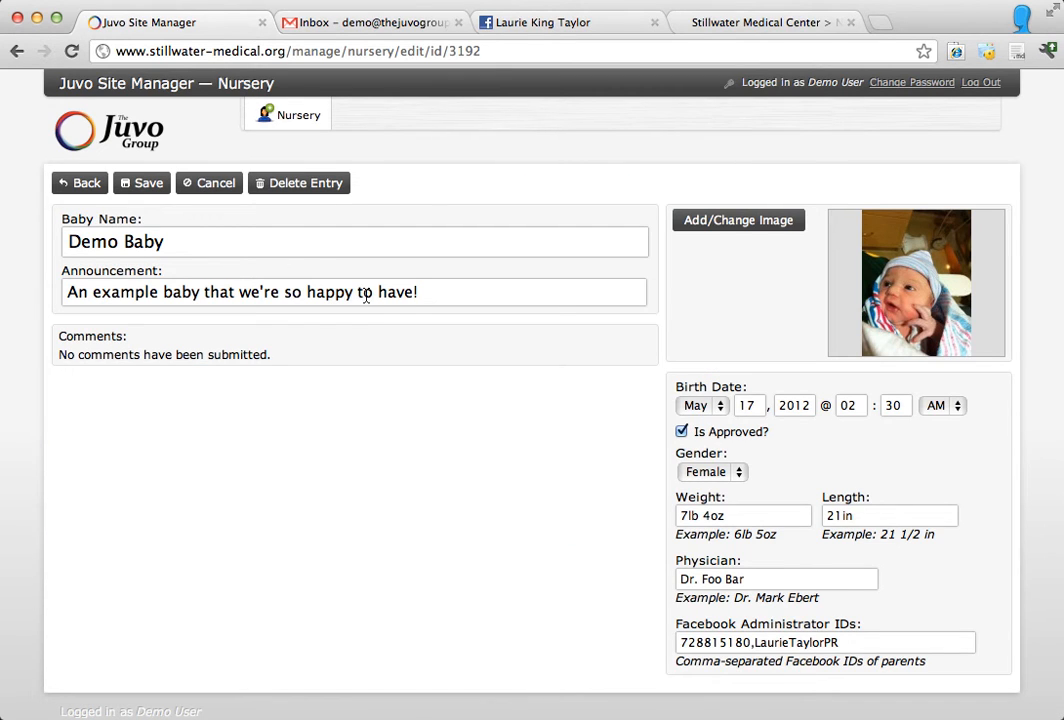
pyautogui.click(890, 412)
pyautogui.press('BackSpace')
pyautogui.write('4')
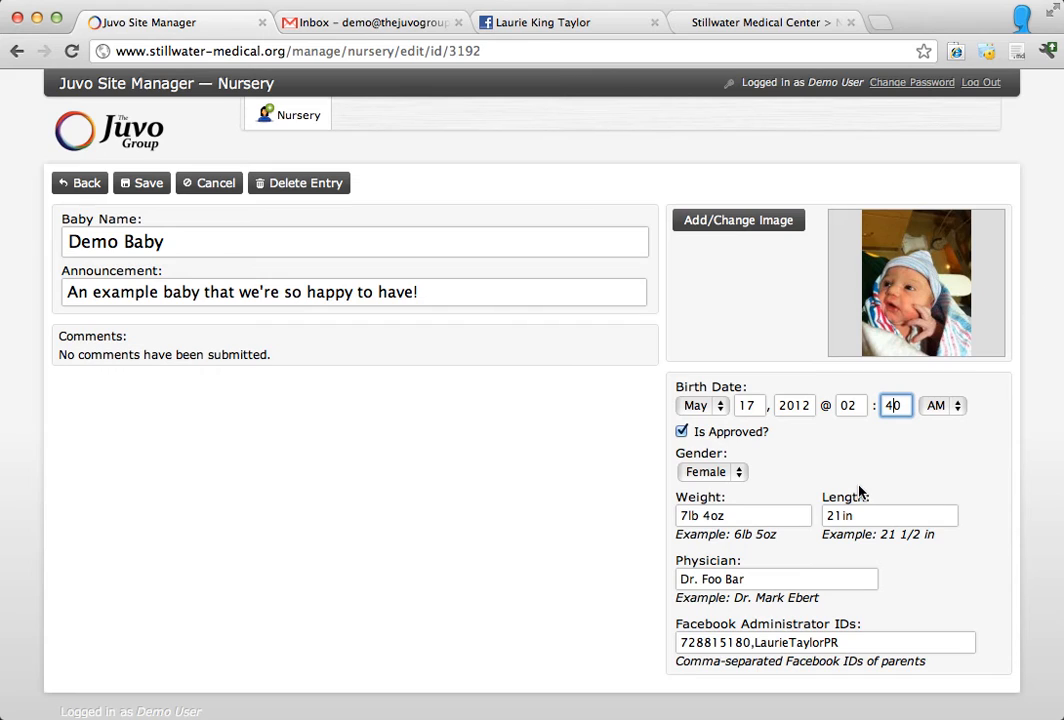
pyautogui.click(777, 576)
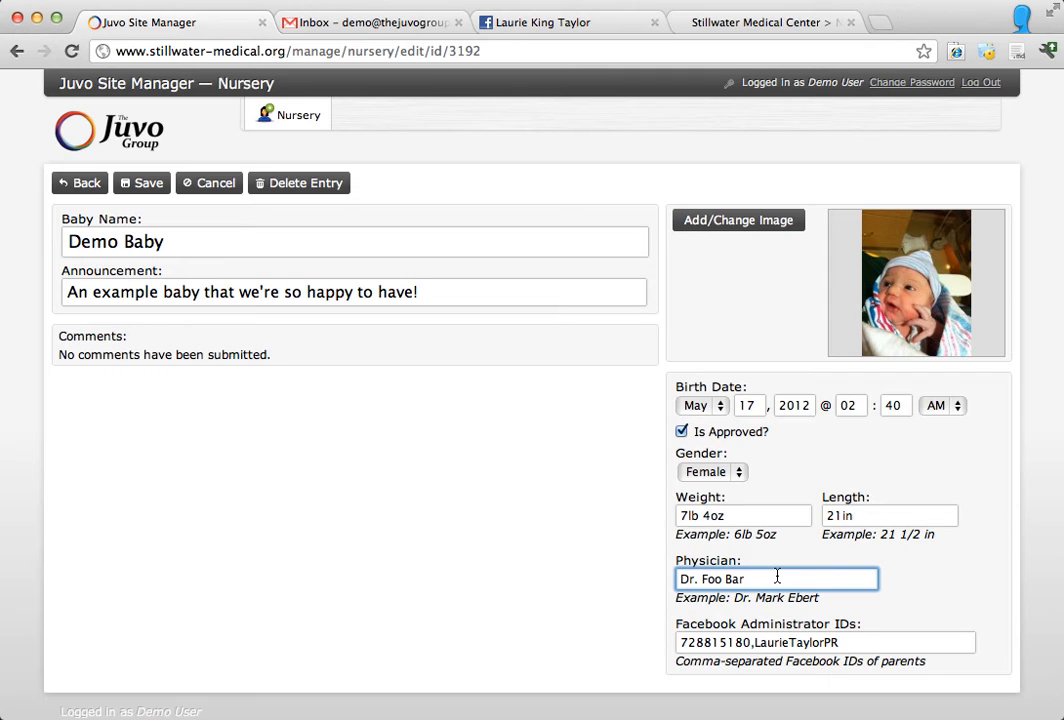
pyautogui.write('e')
pyautogui.click(147, 186)
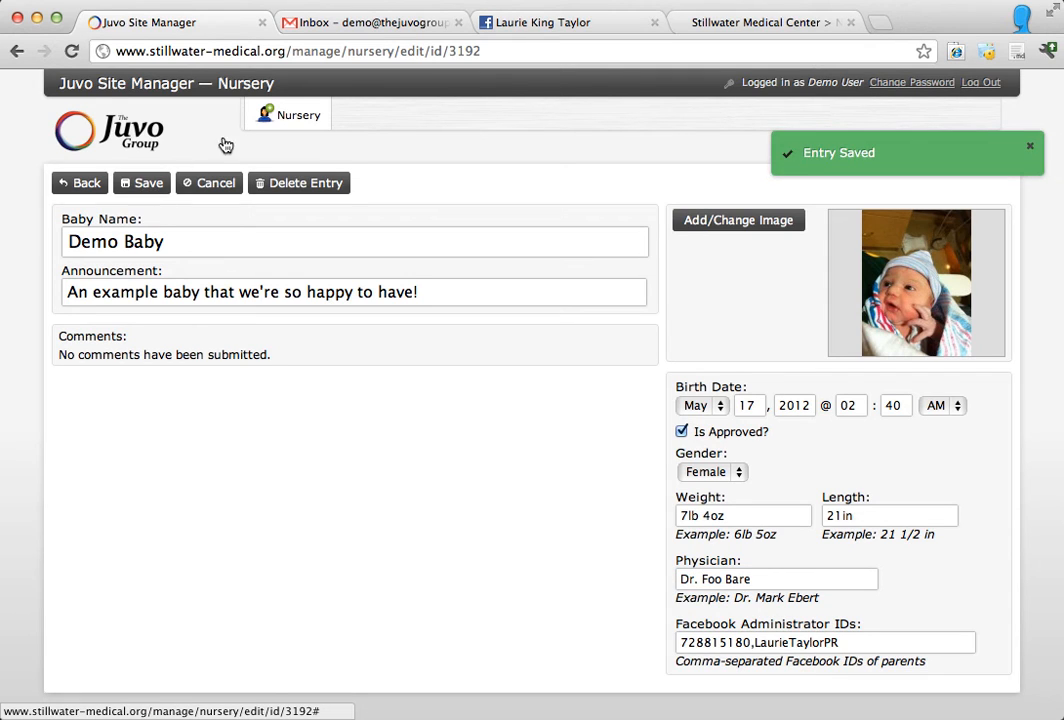
# Step: Reload Demo Baby's public page to check the edited birth time and physician, and return to the Site Manager
pyautogui.click(755, 24)
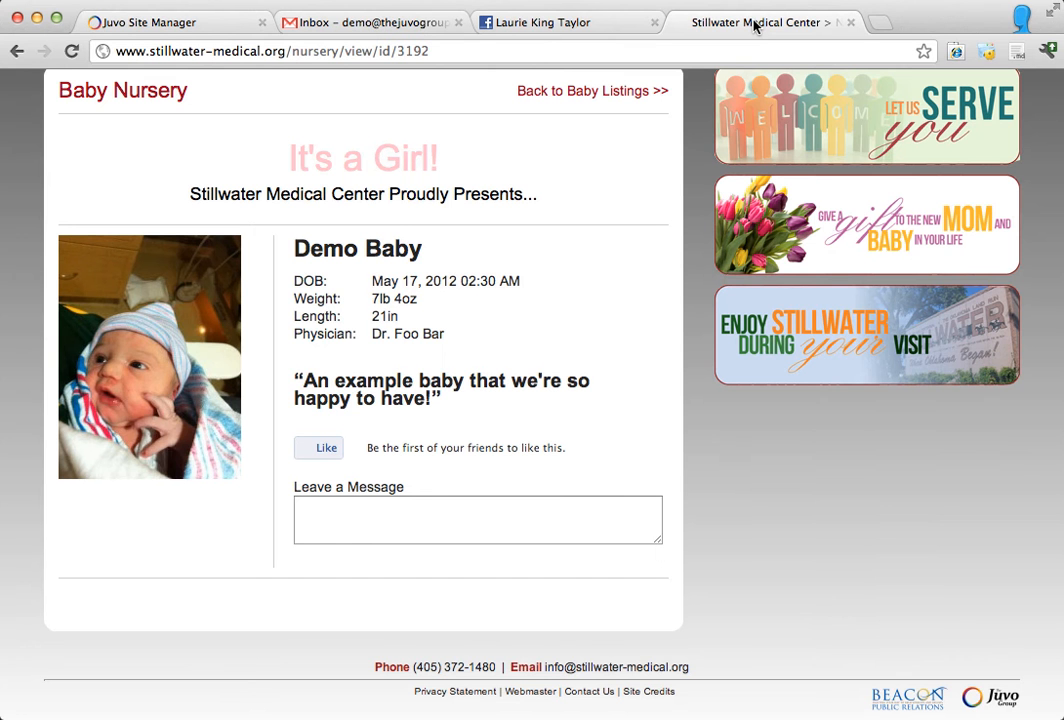
pyautogui.click(72, 50)
pyautogui.click(210, 22)
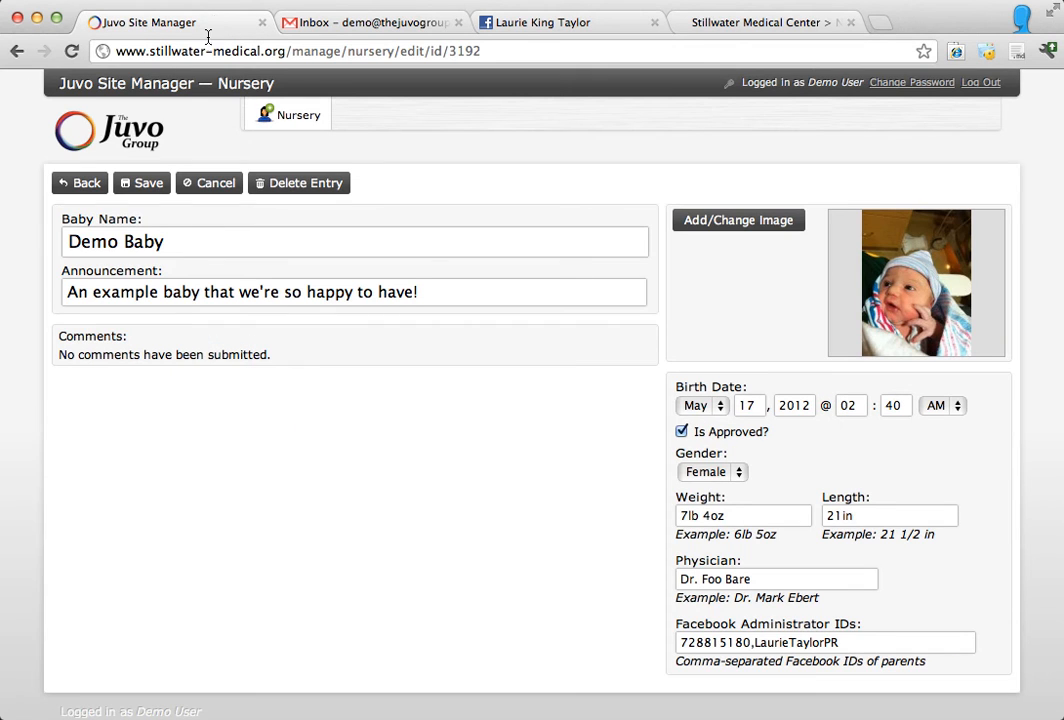
# Step: Reopen the Demo Baby entry from the nursery list and permanently delete it
pyautogui.click(86, 183)
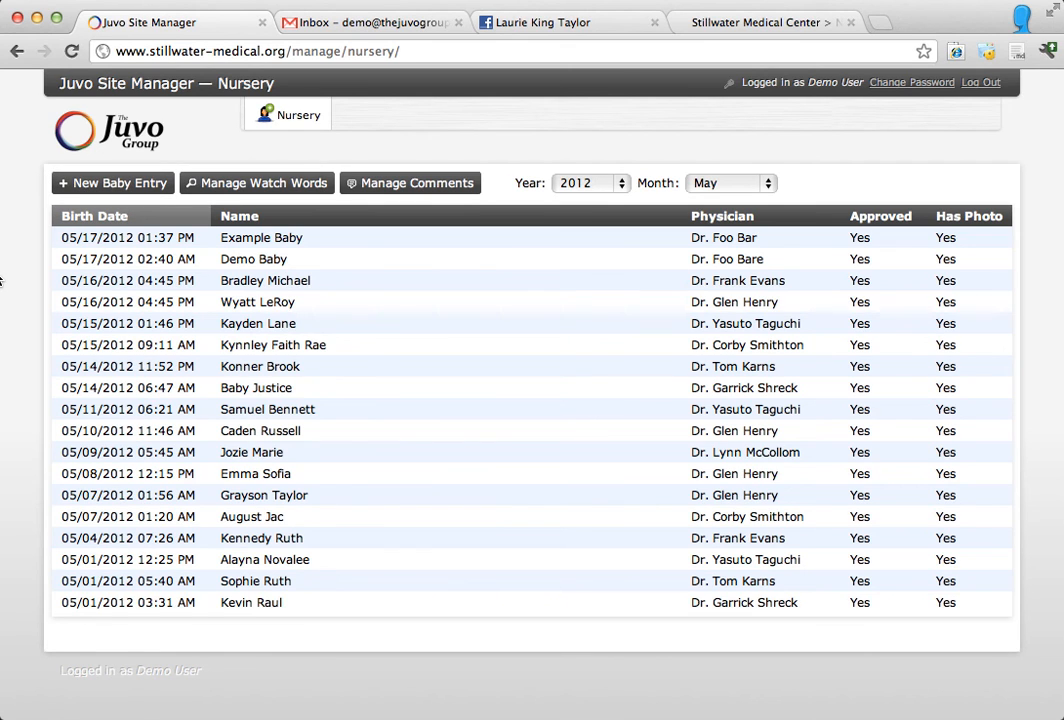
pyautogui.click(133, 262)
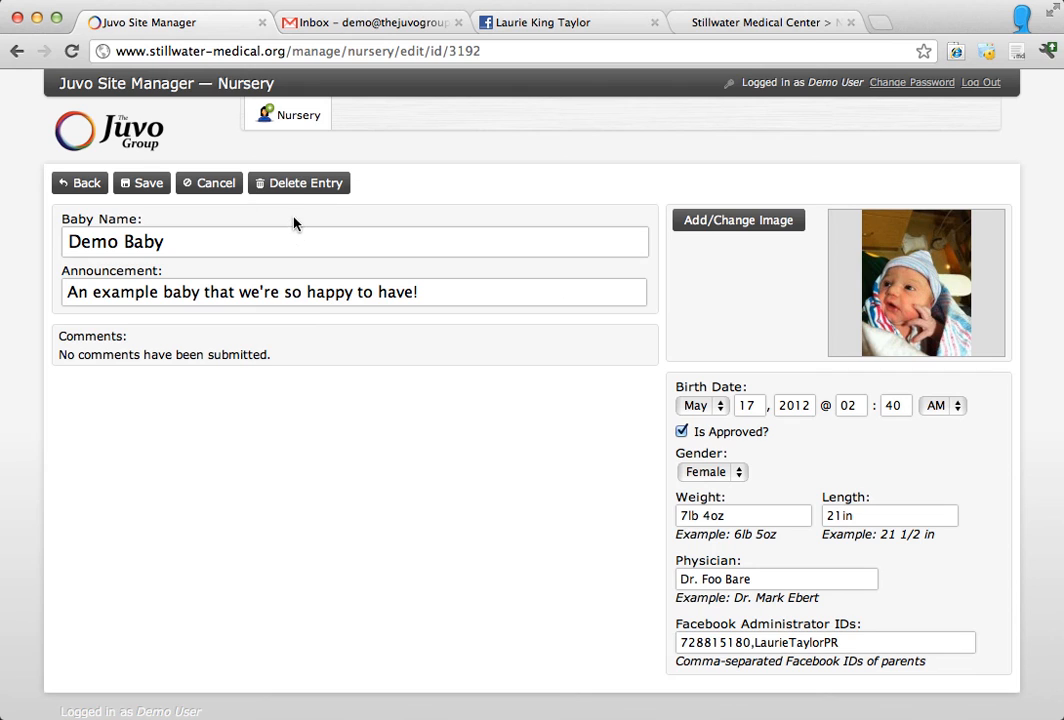
pyautogui.click(295, 186)
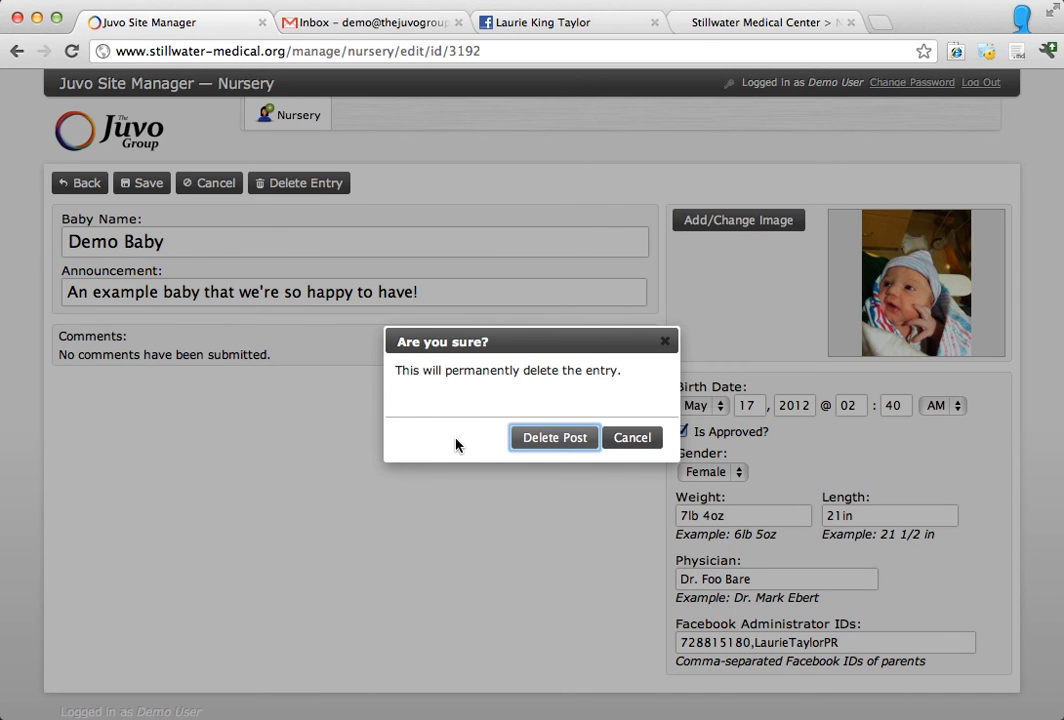
pyautogui.click(520, 440)
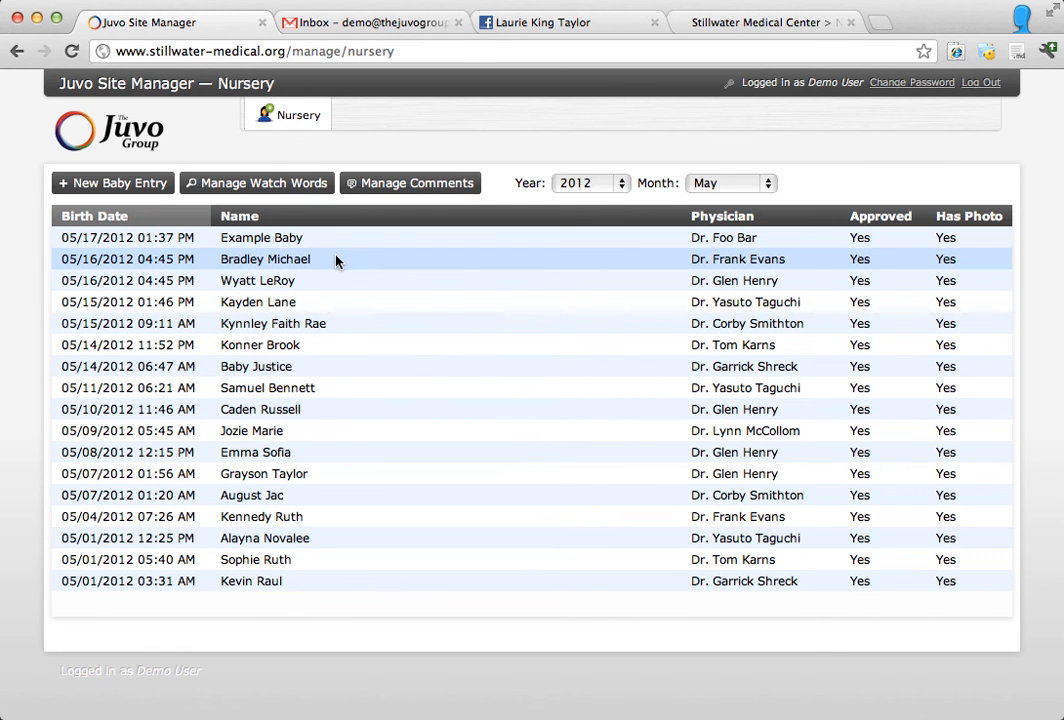
# Step: Reload the public nursery page to check that Demo Baby is gone, and return to the Site Manager's nursery list
pyautogui.click(717, 28)
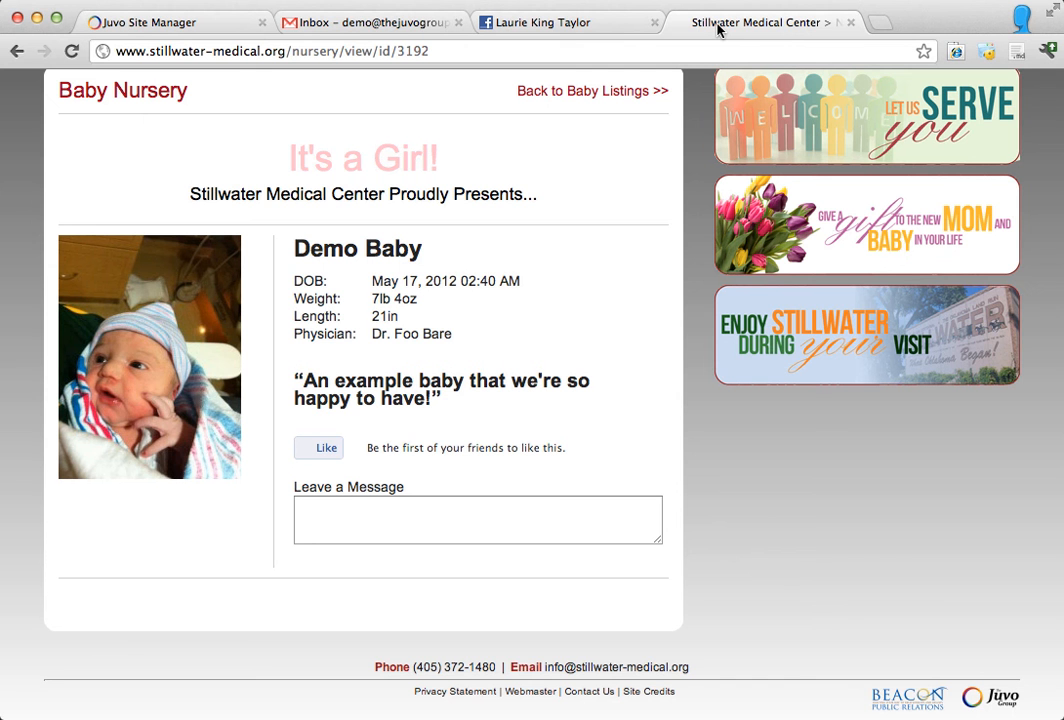
pyautogui.press('super+r')
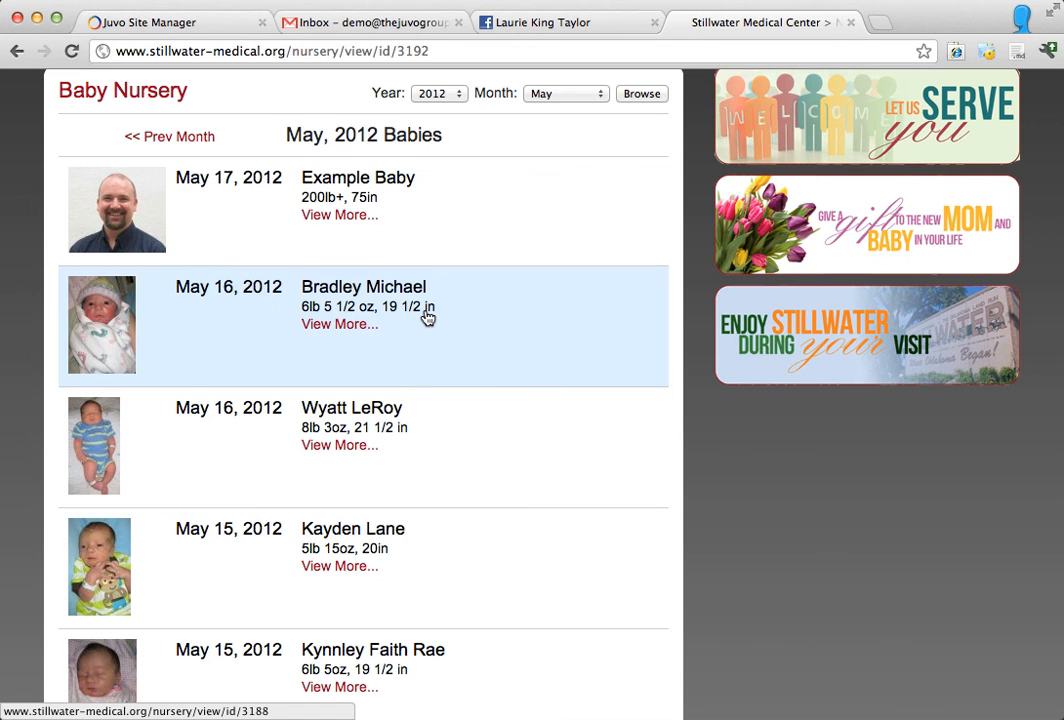
pyautogui.click(227, 26)
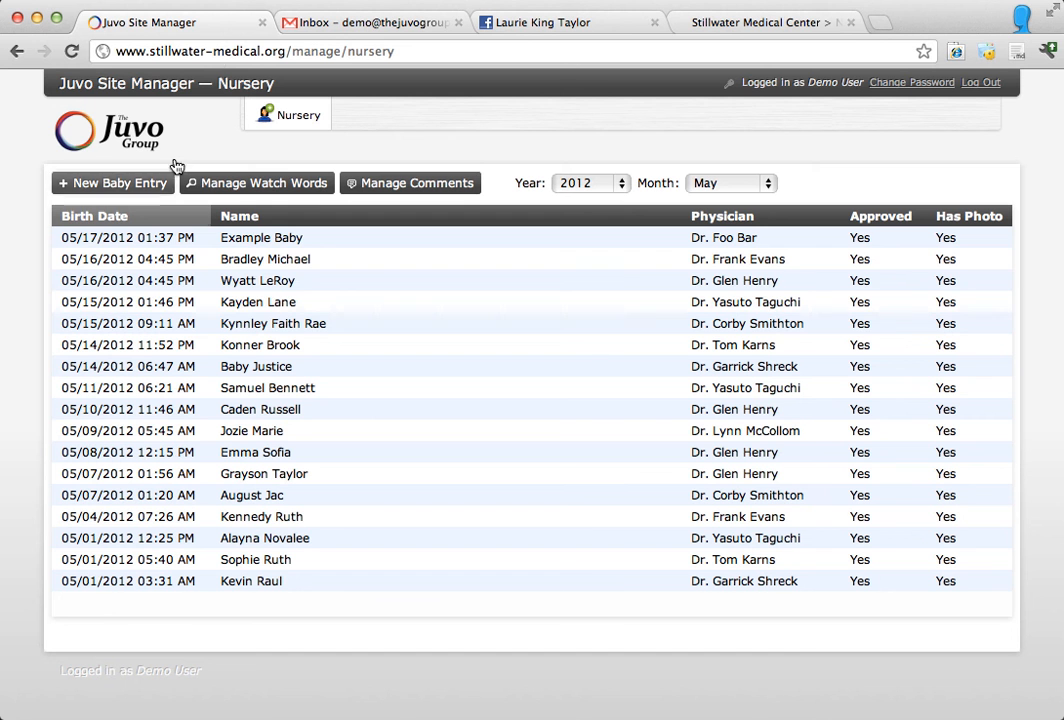